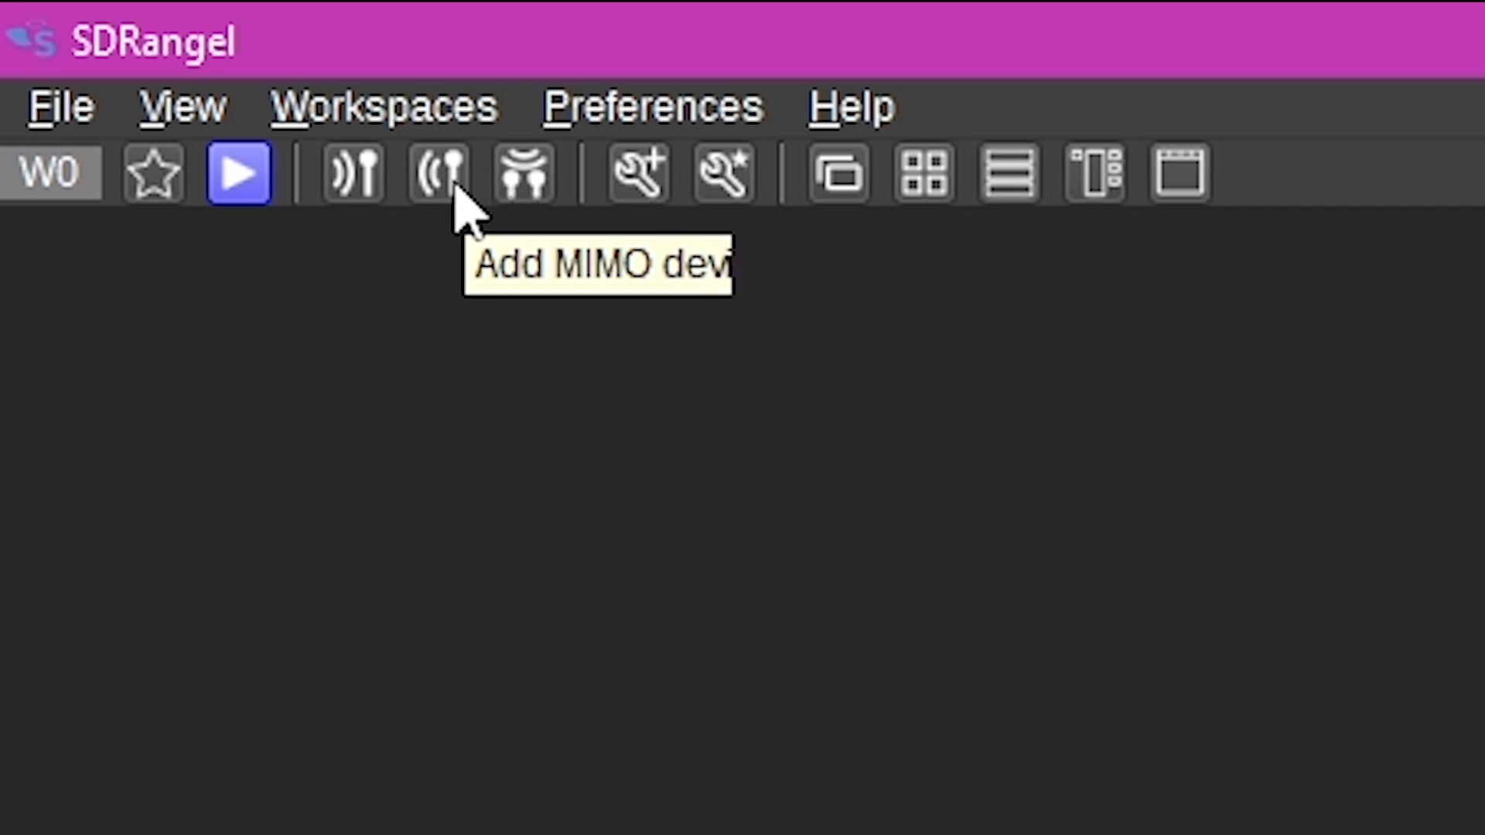
- Add an RTL-SDR[0] receive sampling device
click(350, 184)
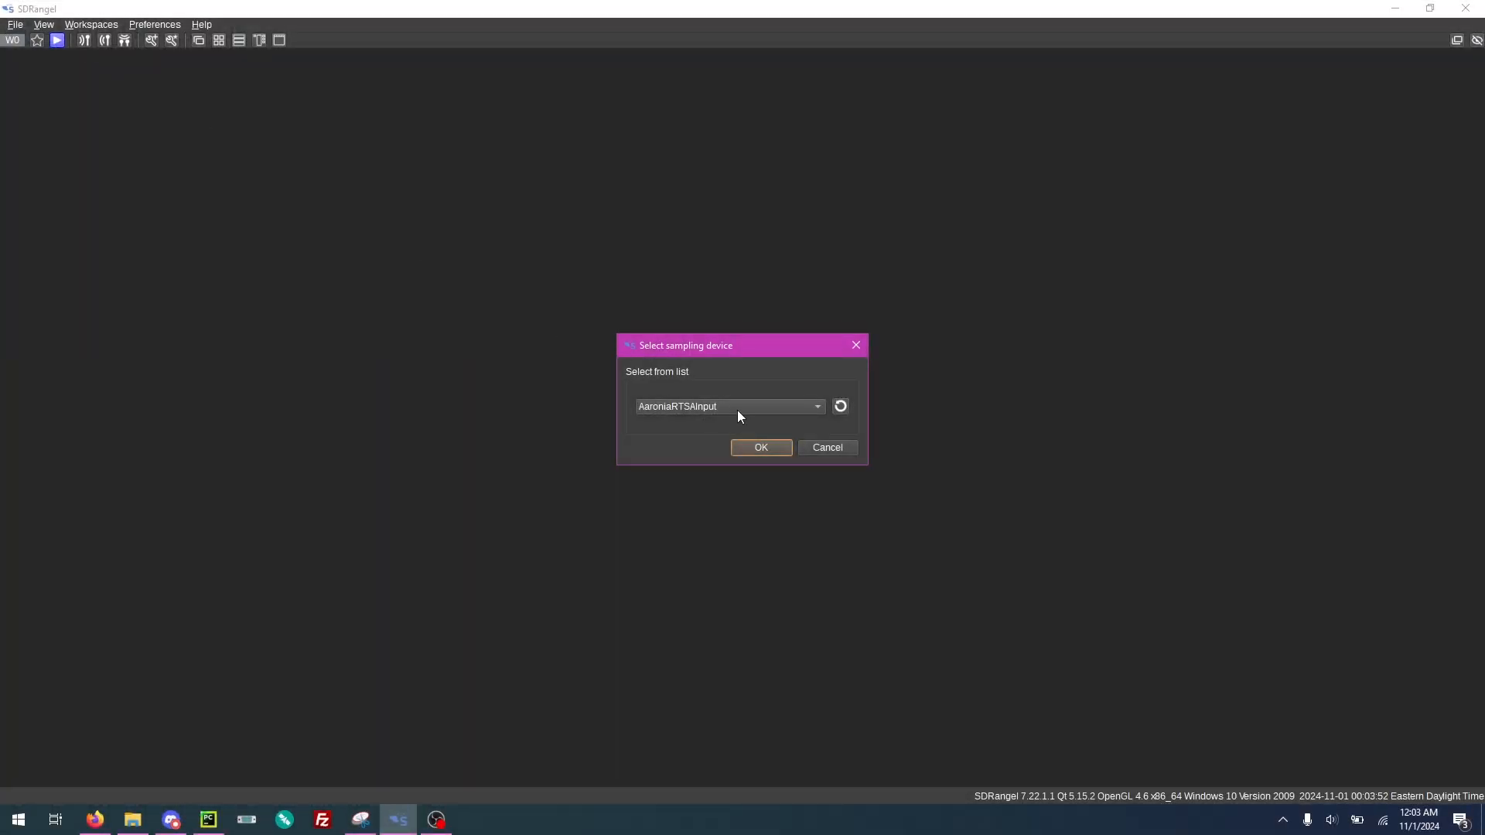
click(738, 408)
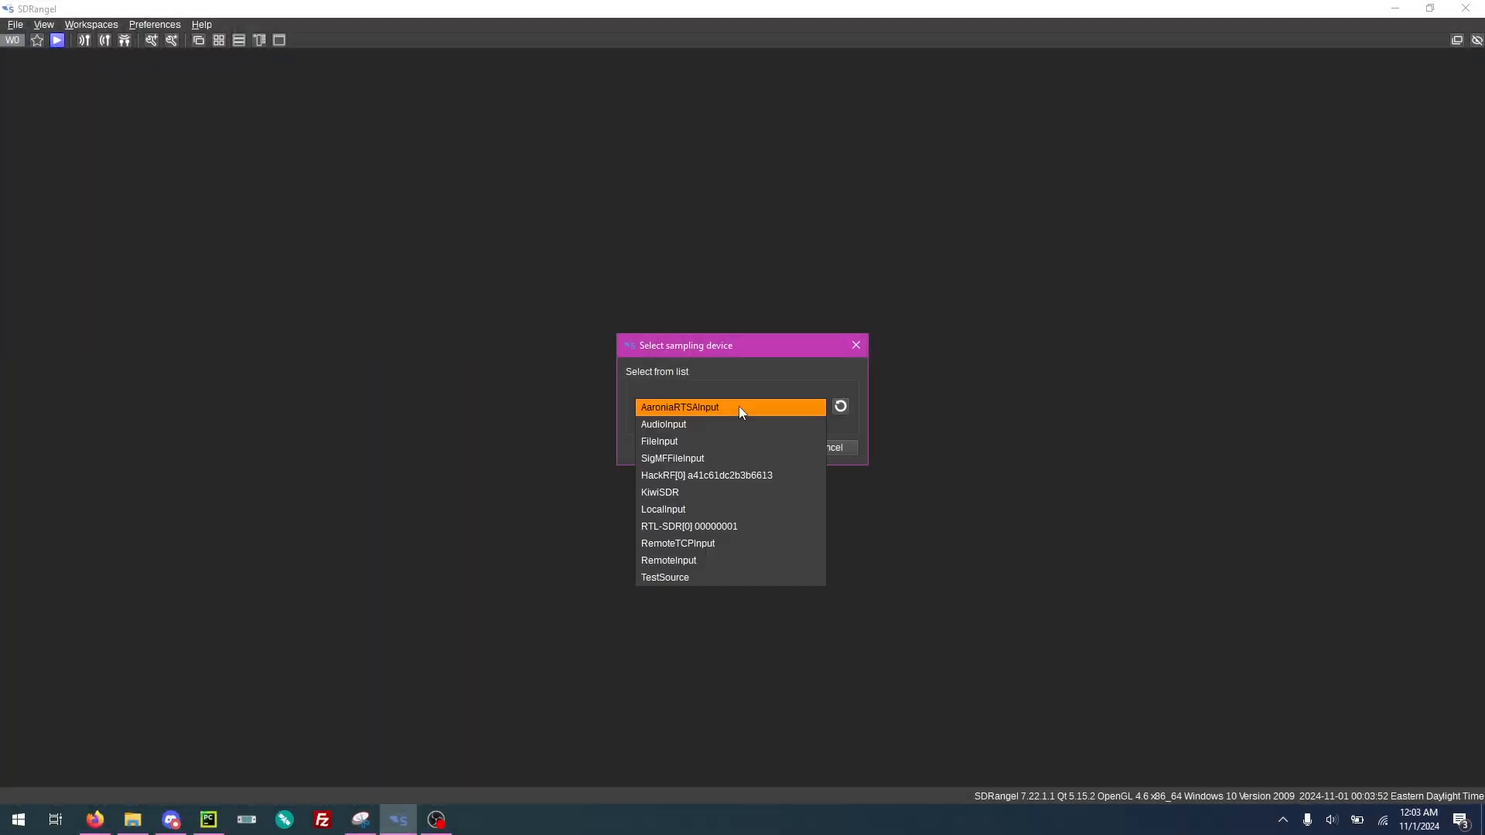
click(706, 527)
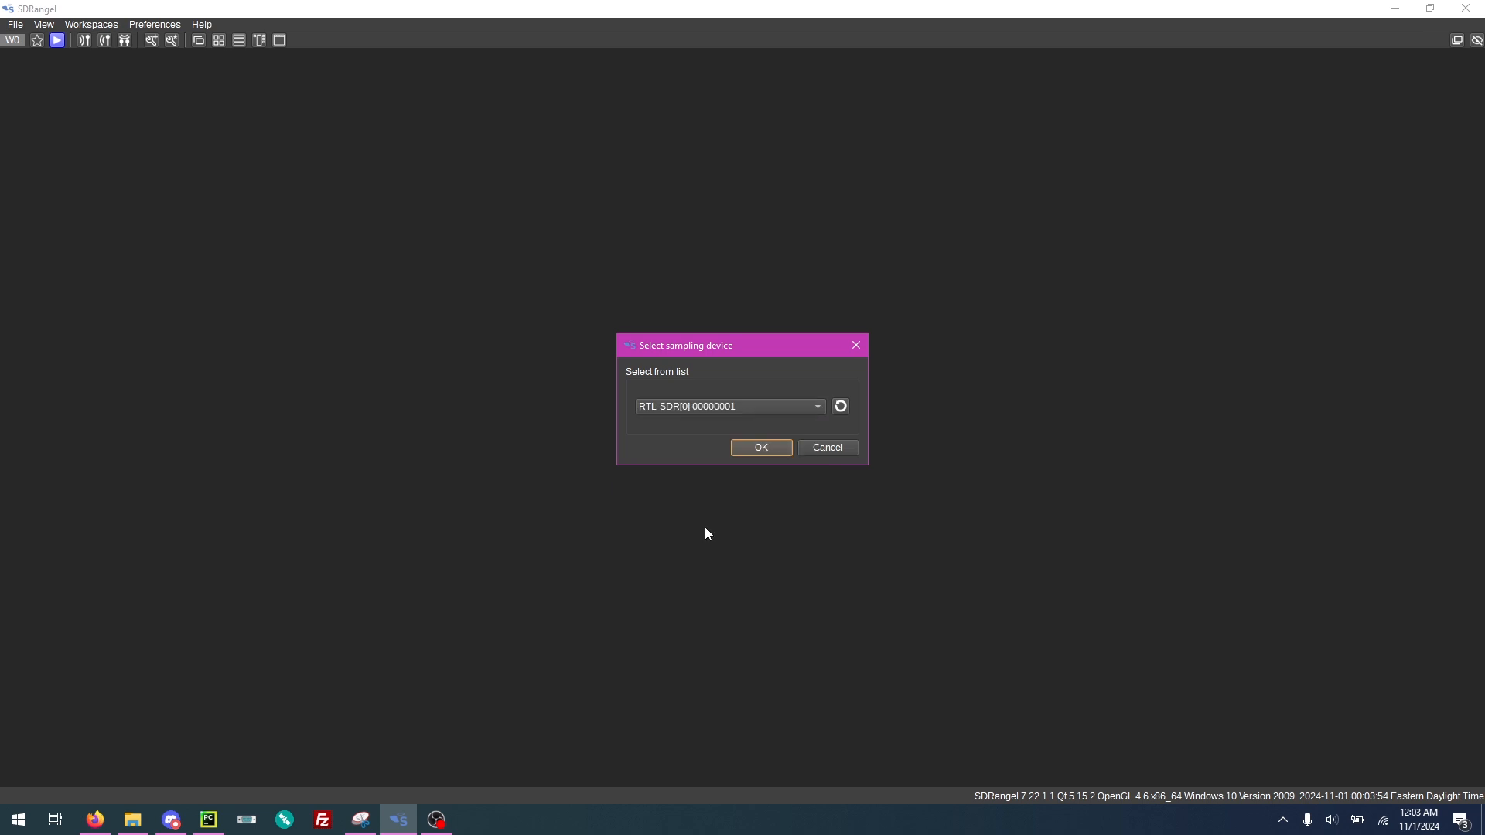
click(754, 449)
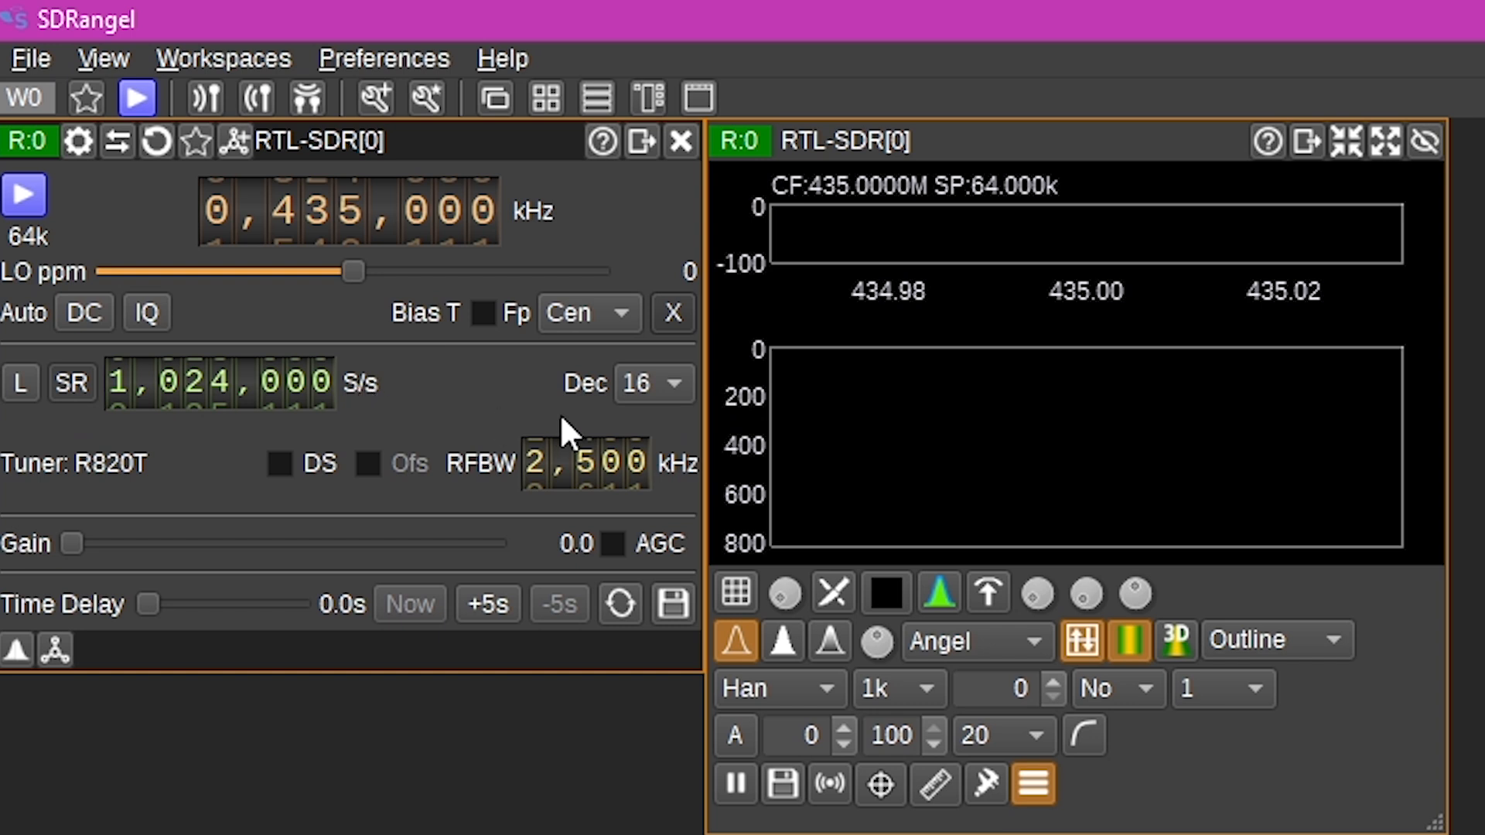
- Set the RTL-SDR decimation to 1 and raise the gain to about 22.9 dB
click(656, 386)
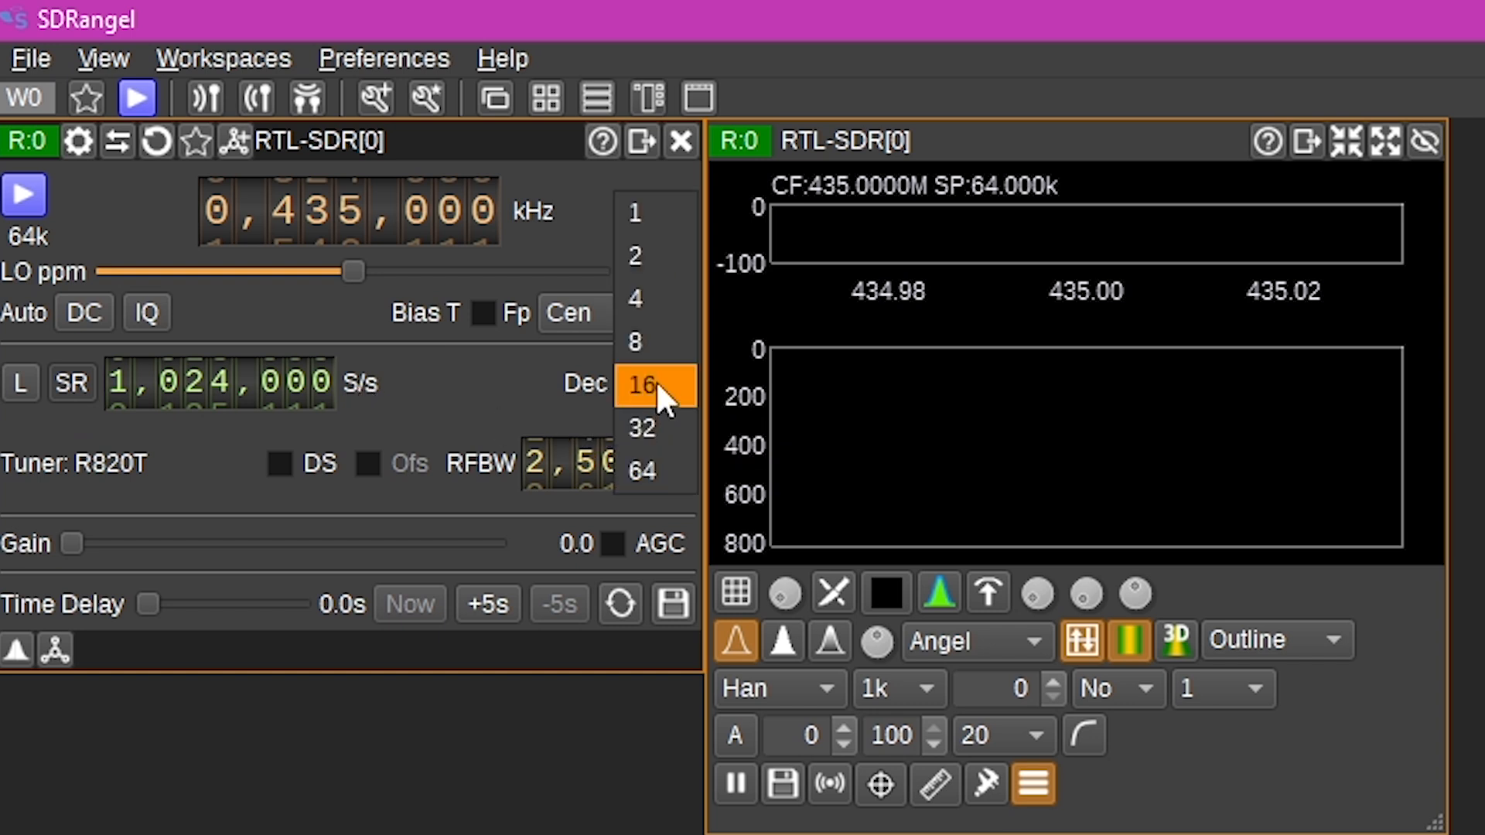
click(656, 220)
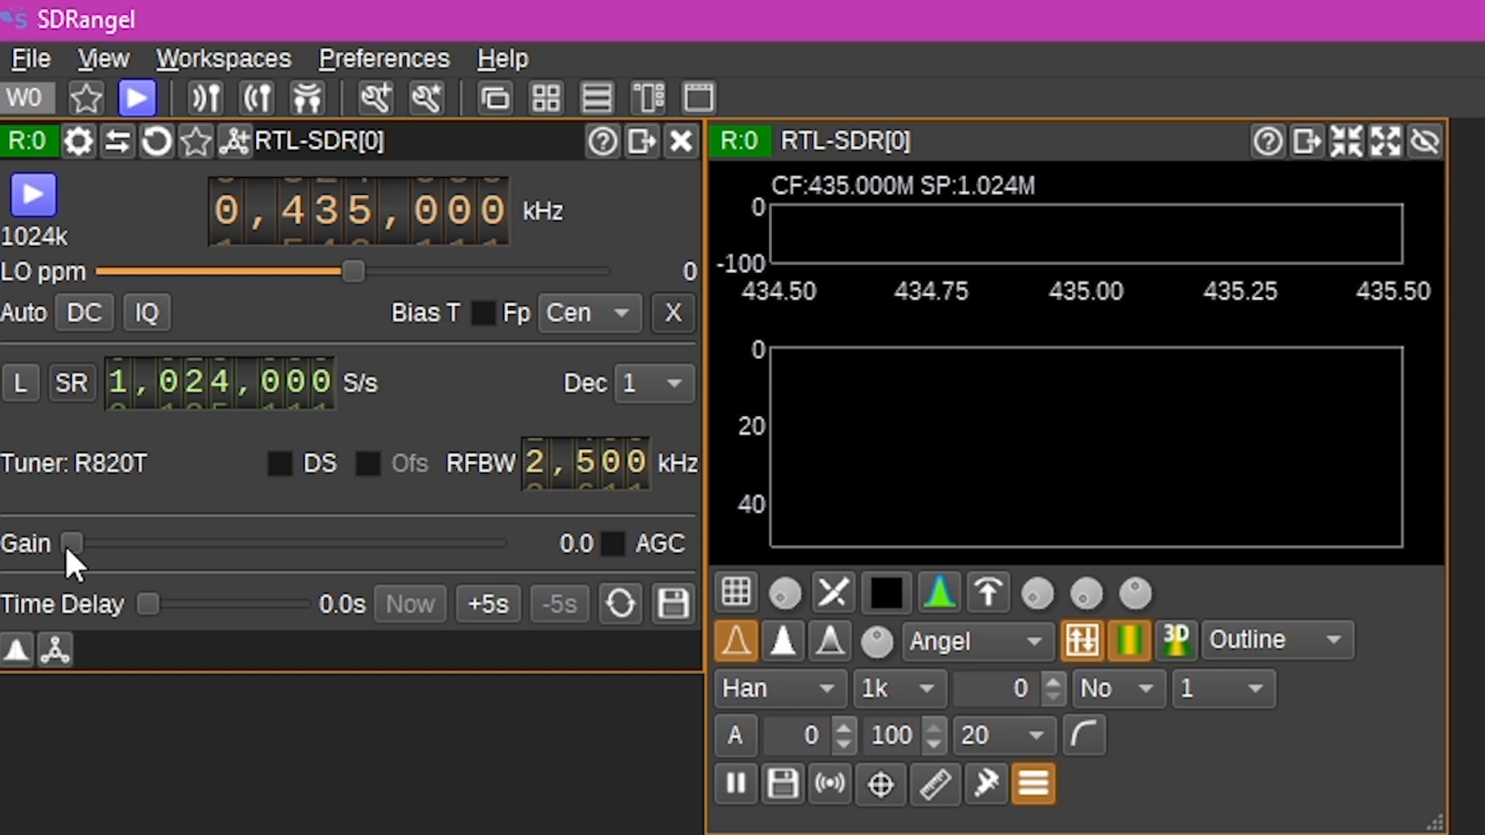
drag(66, 548, 269, 550)
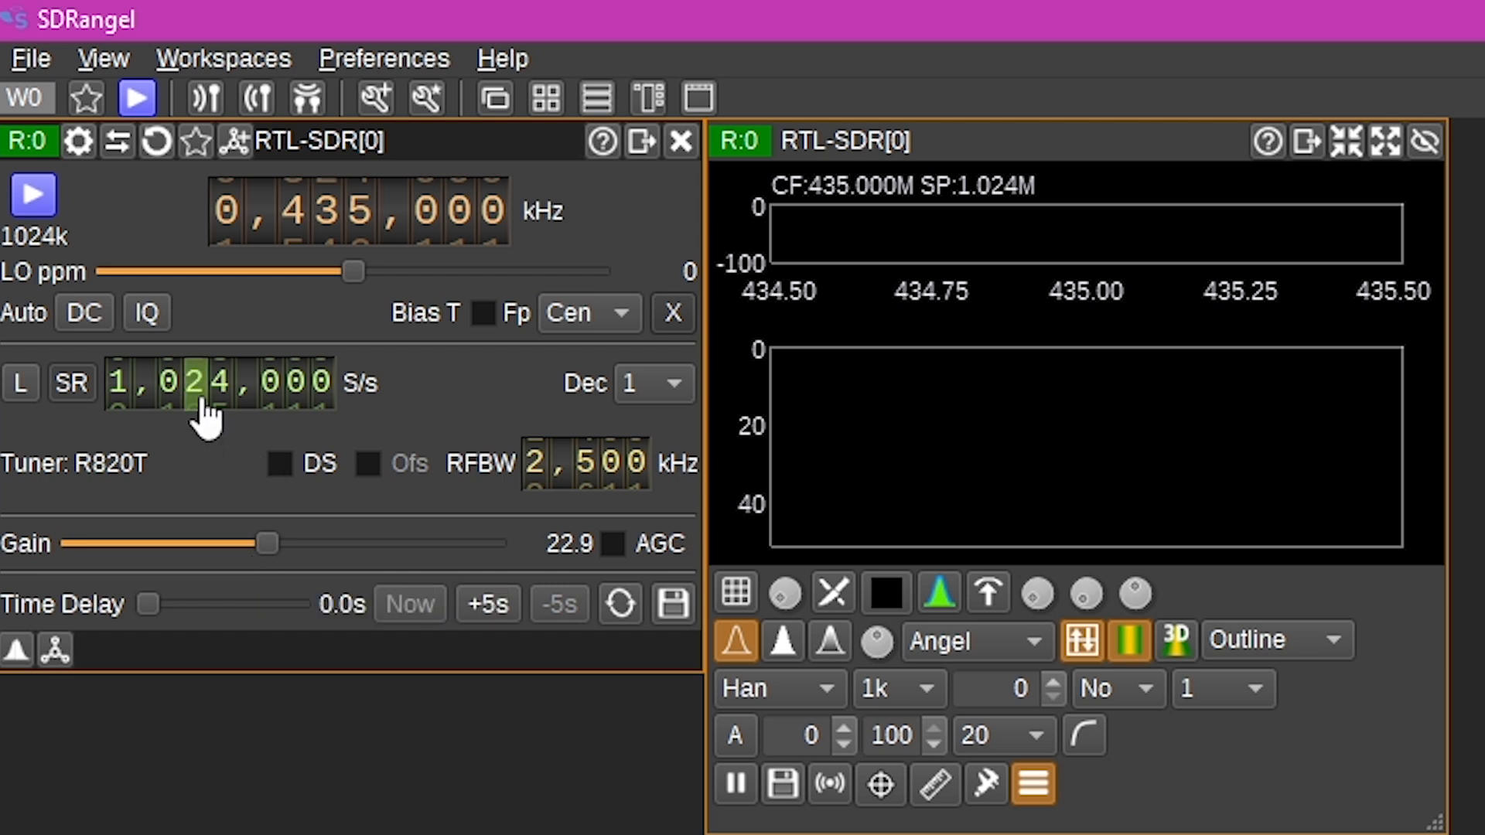
- Start the RTL-SDR receiver streaming
click(34, 200)
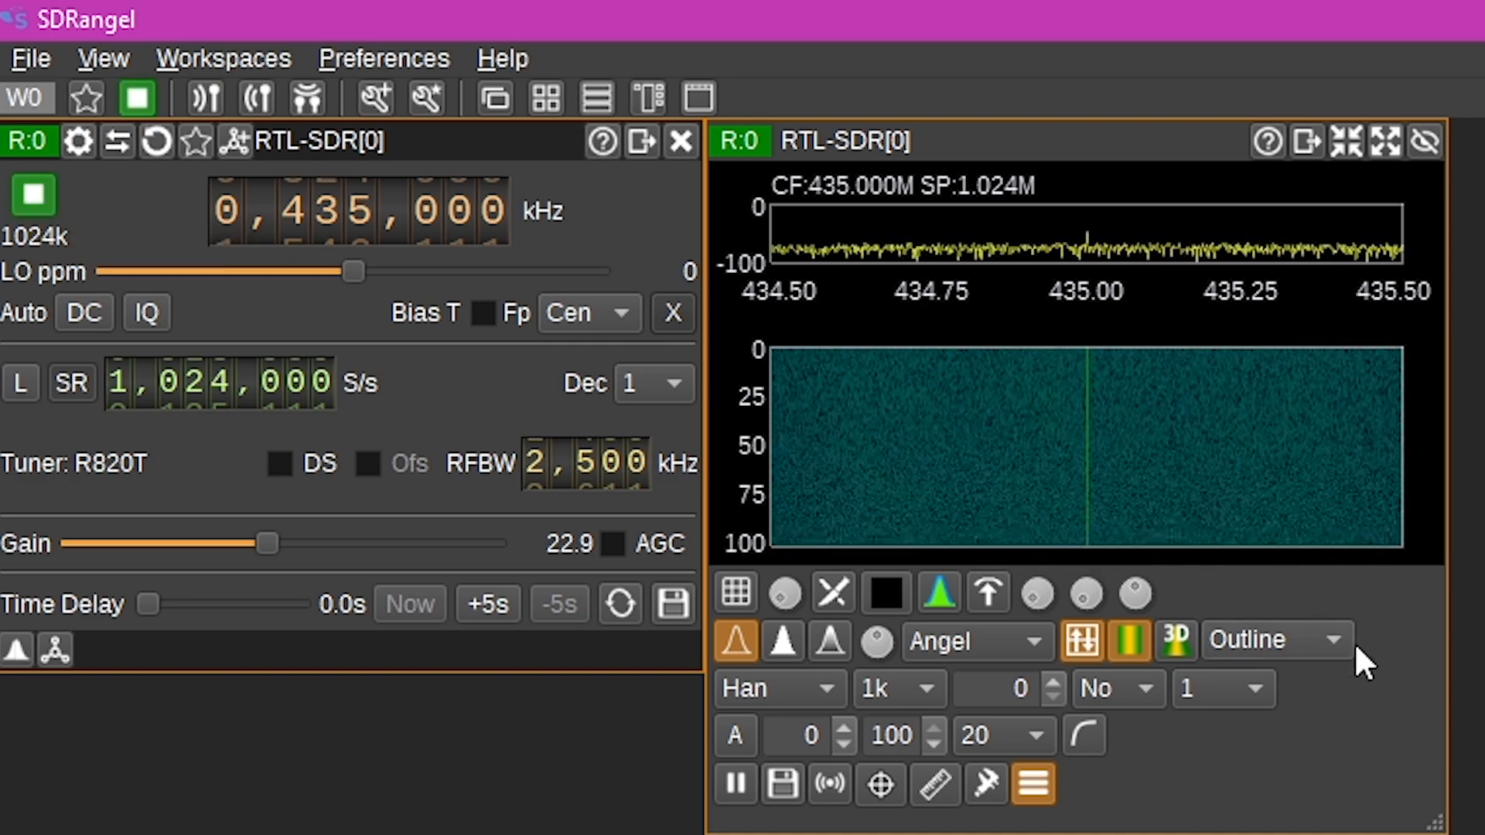
drag(1436, 822, 1484, 834)
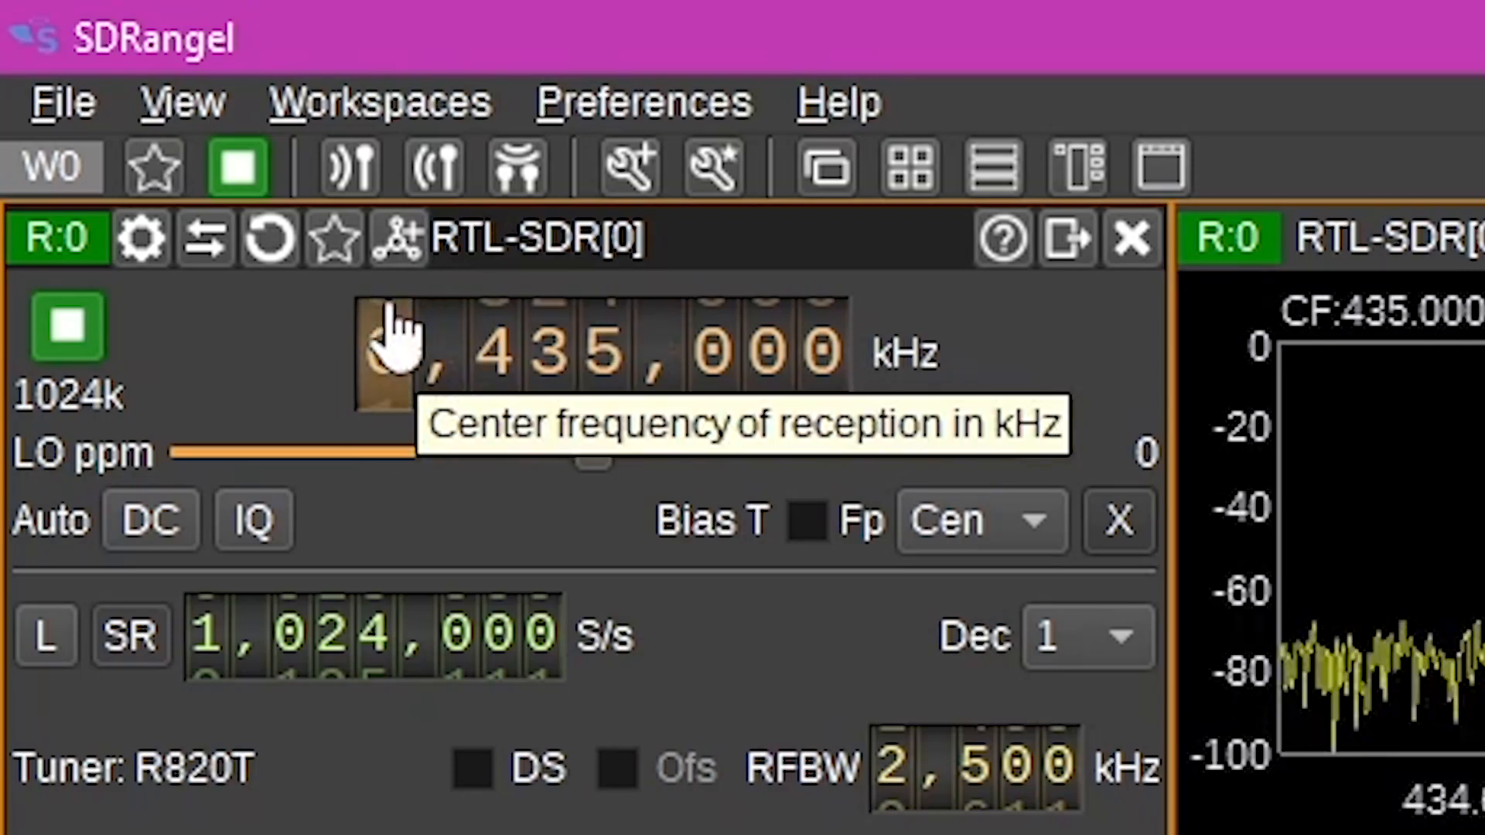
- Add a DATV Demodulator channel to the RTL-SDR receiver
click(396, 239)
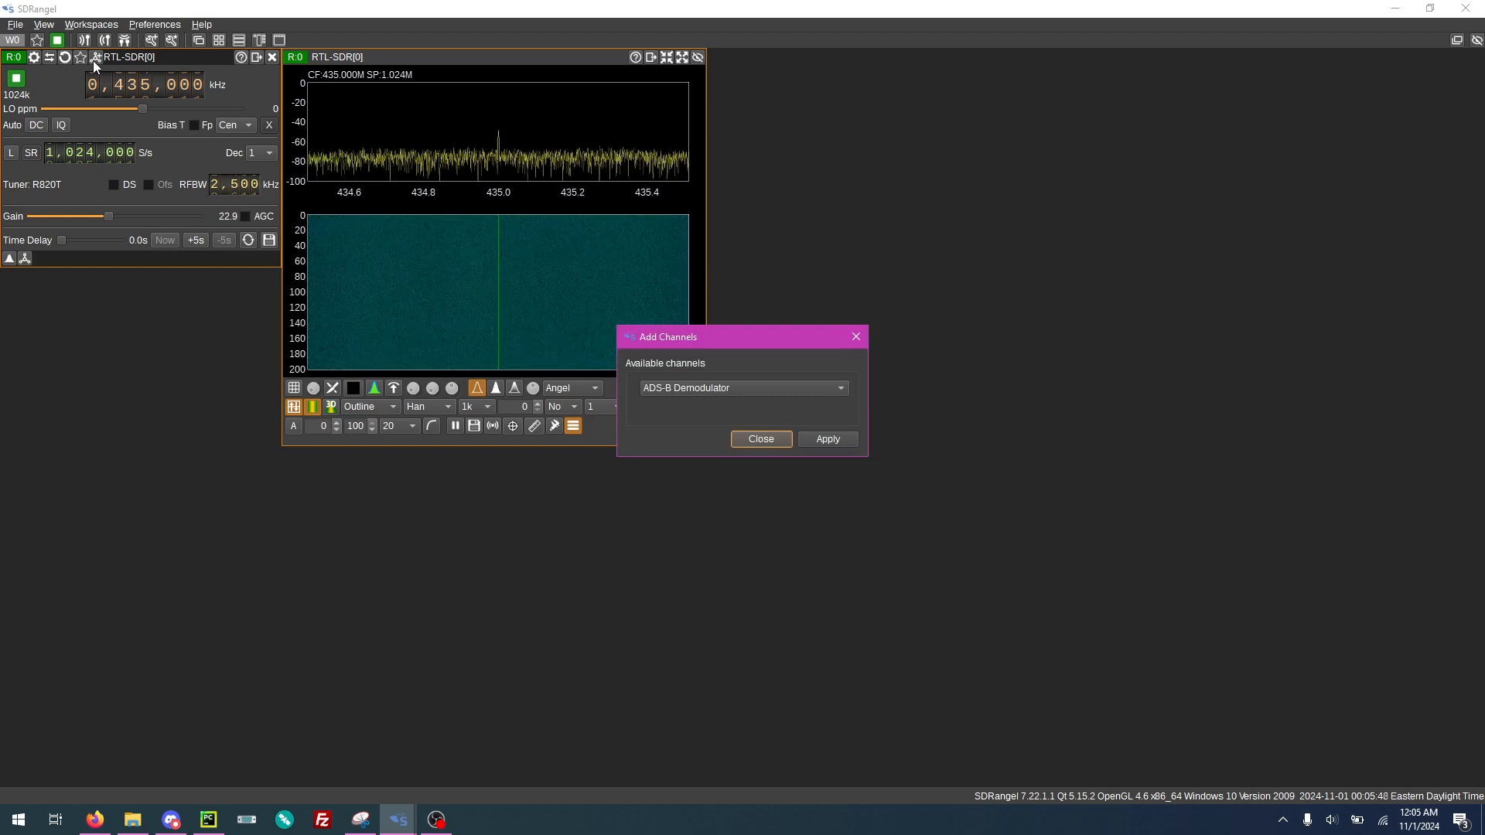
click(730, 390)
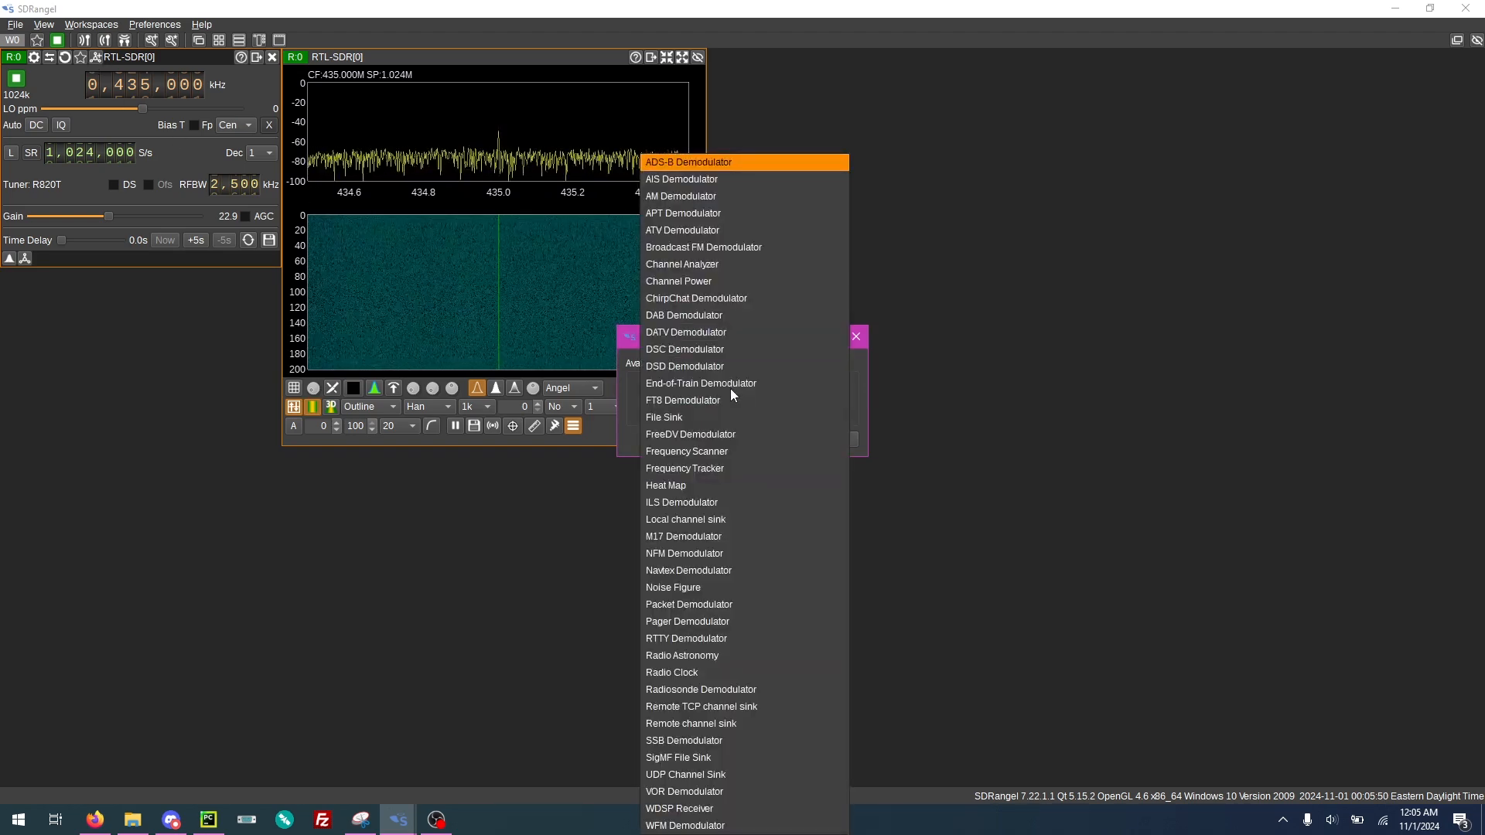
click(753, 332)
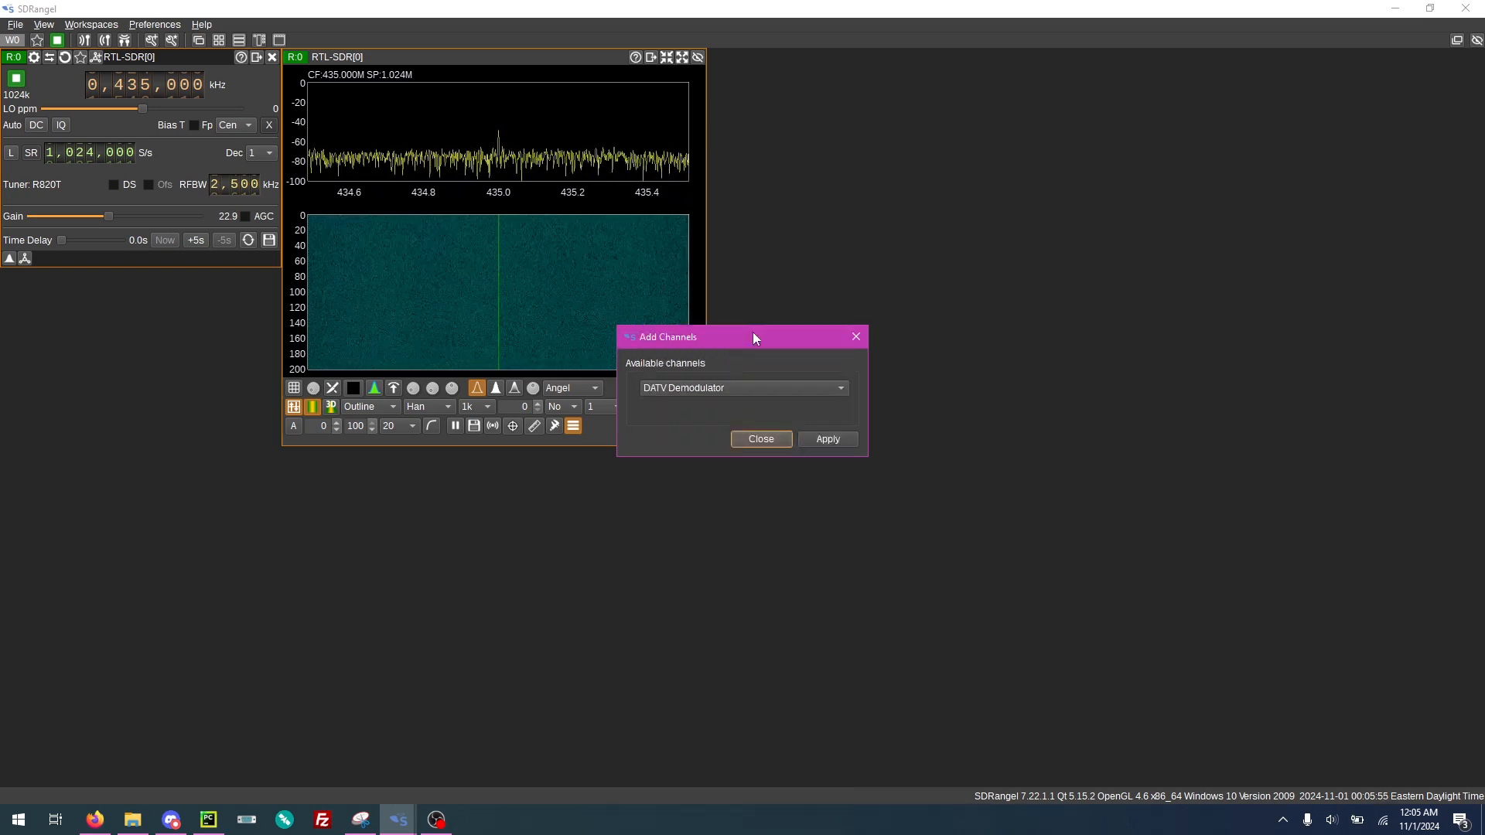
click(826, 441)
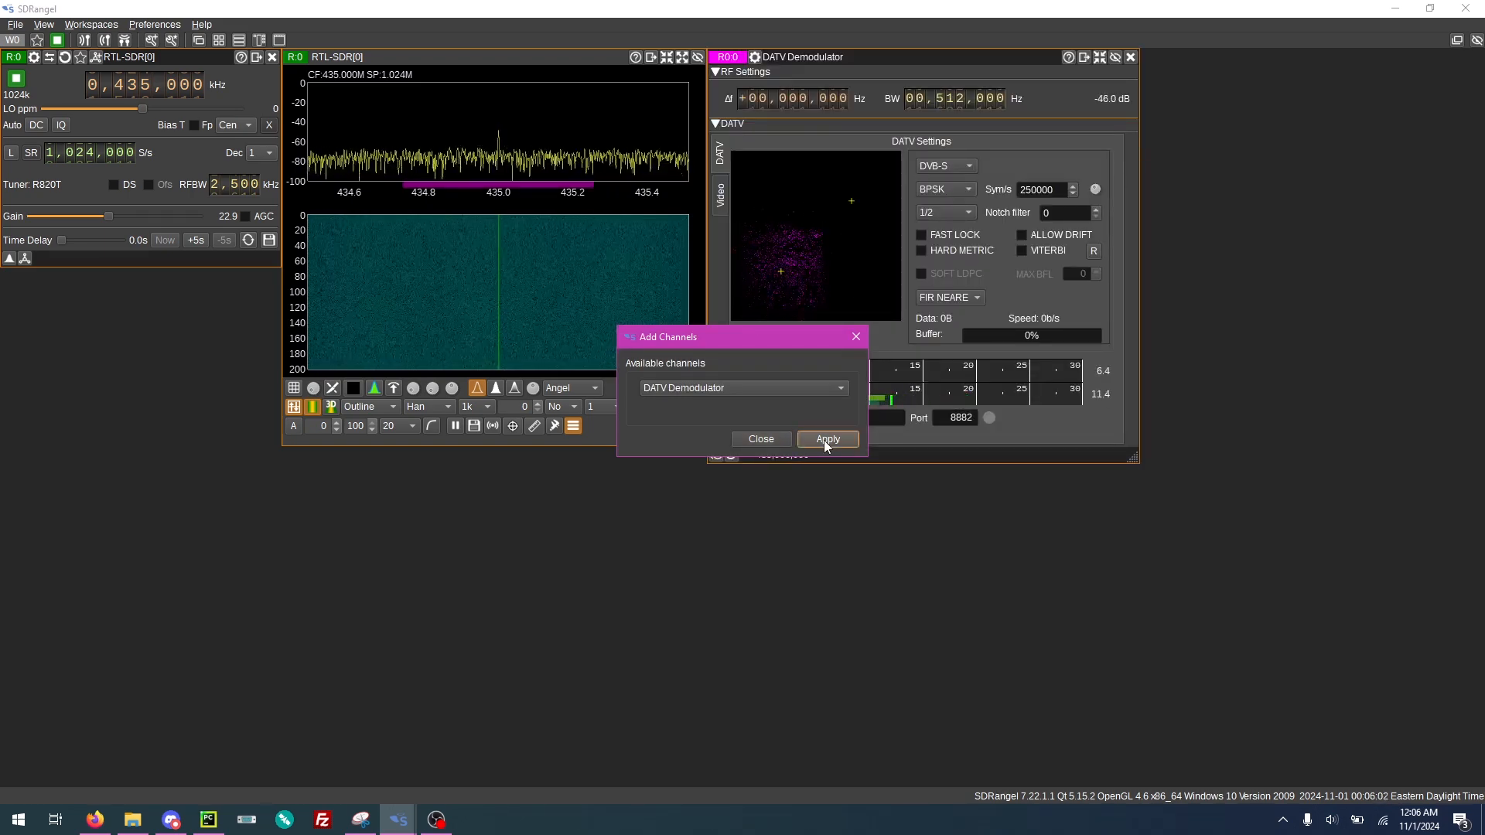
click(759, 437)
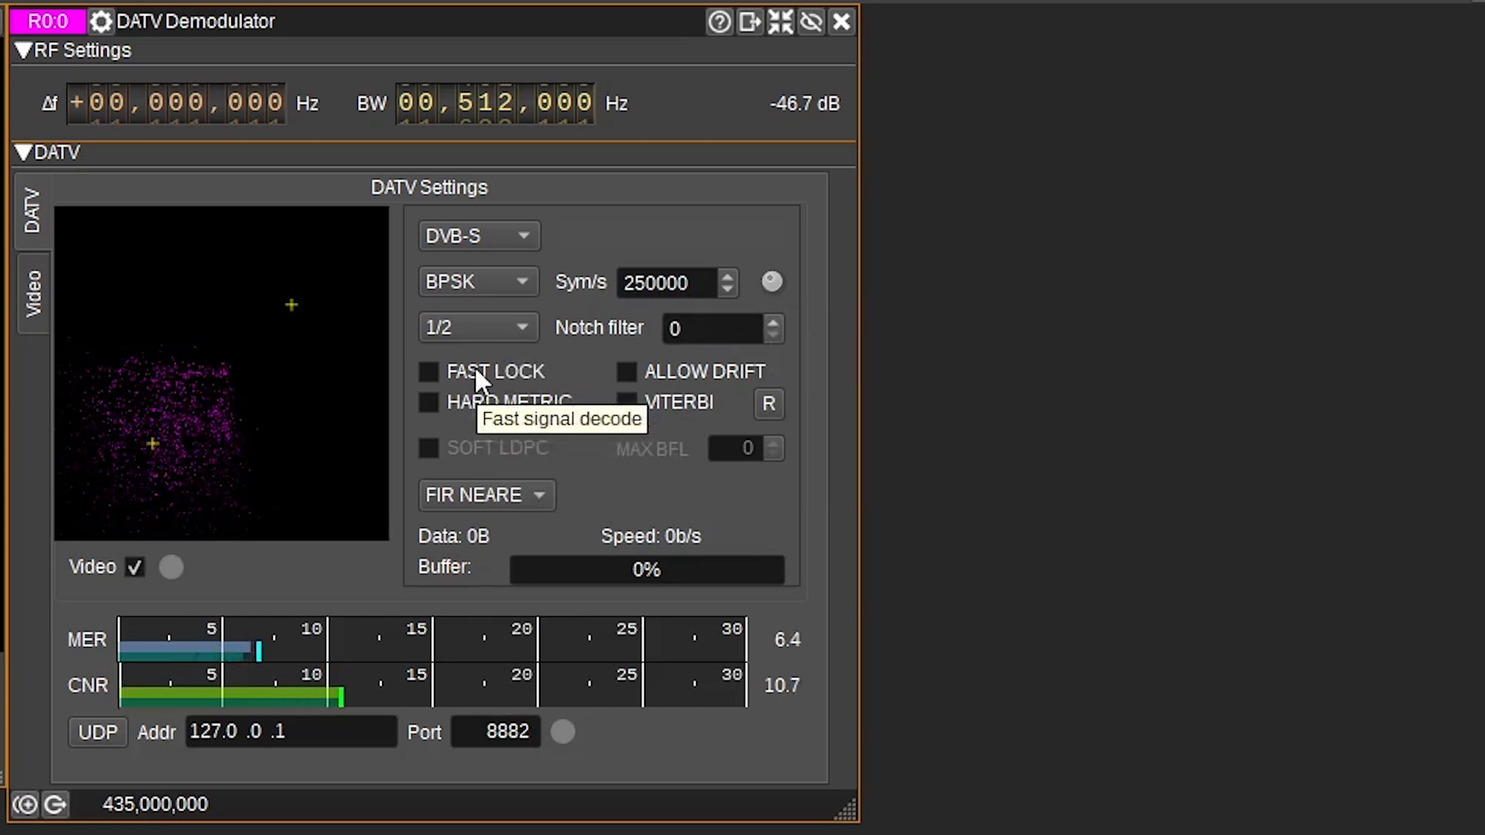
- Set the DATV demodulator's modulation to QPSK
click(490, 282)
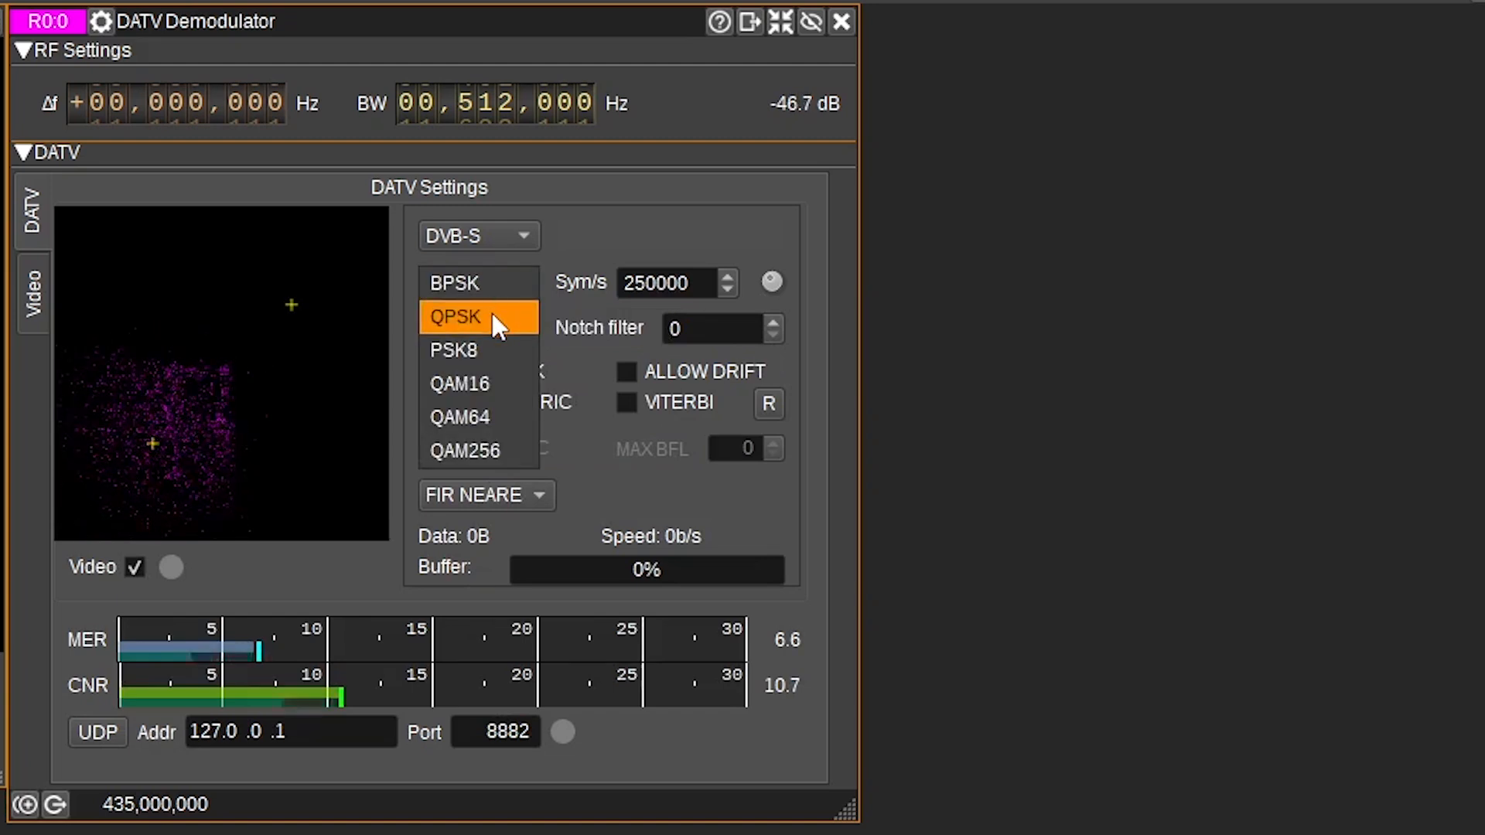
click(491, 313)
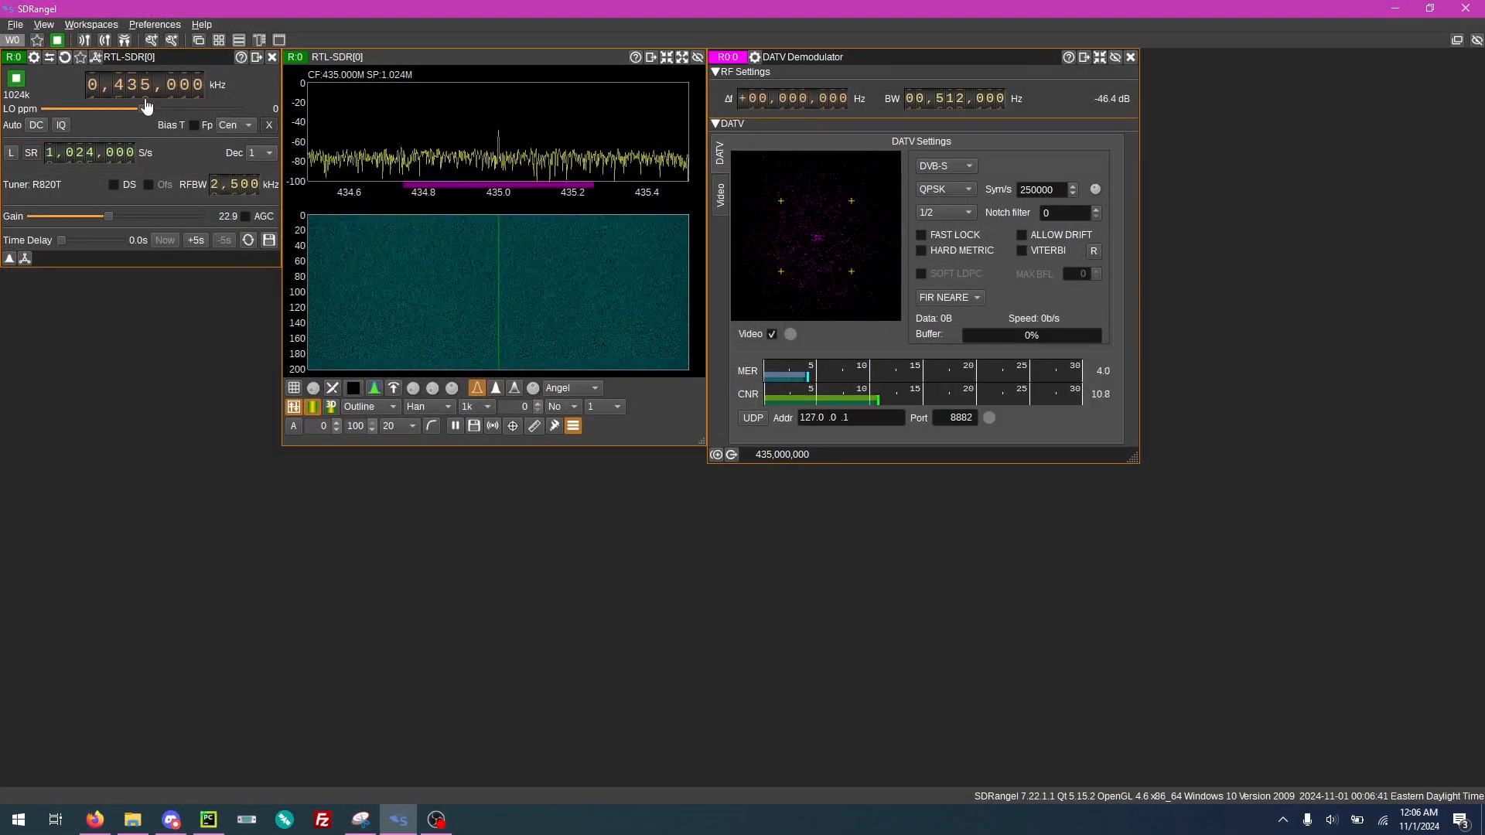
- Tune the receiver's center frequency down to 423,000 kHz
scroll(134, 98, down, 1)
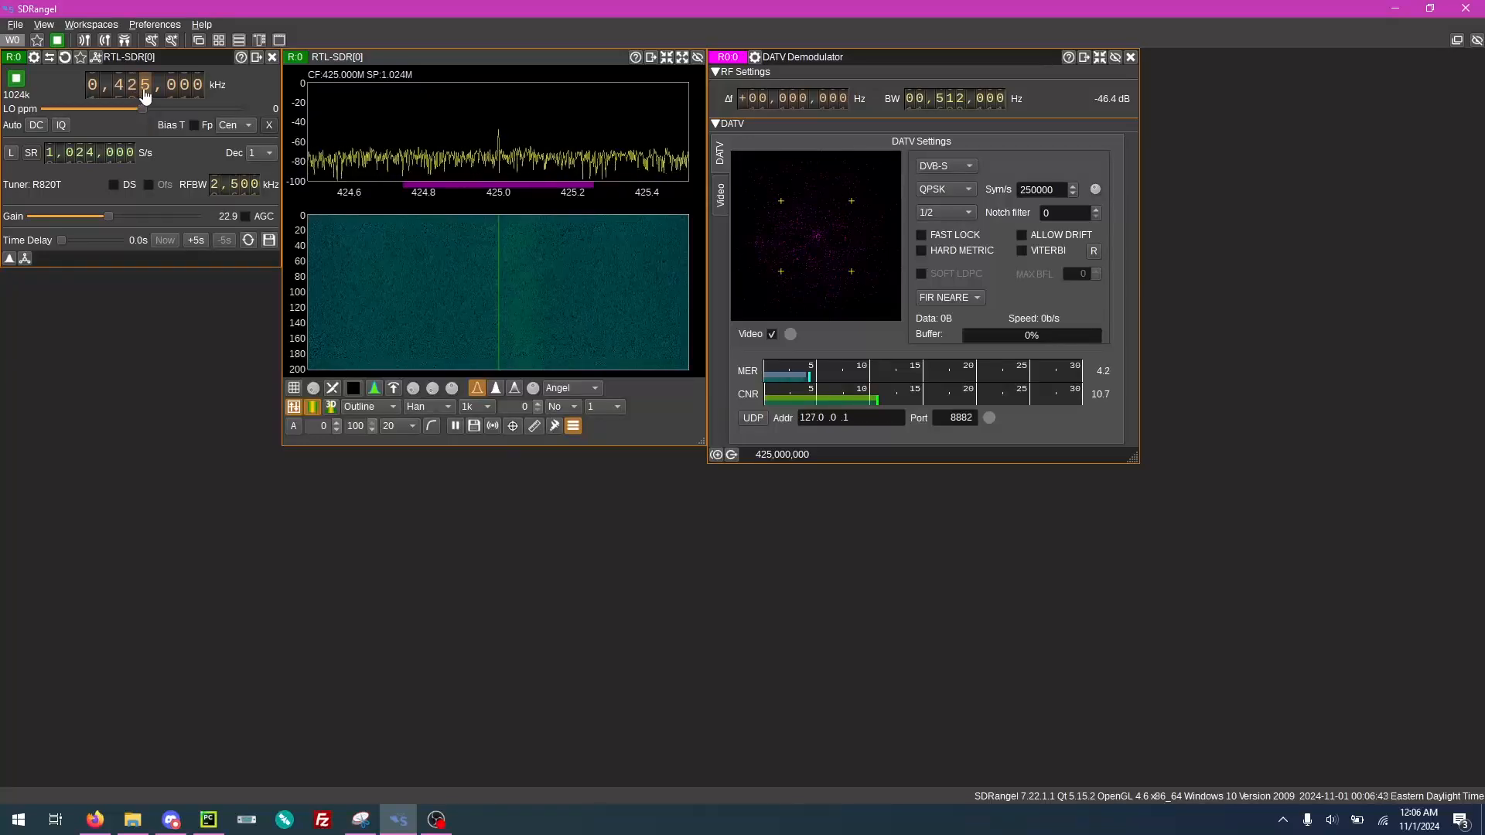
scroll(144, 93, down, 2)
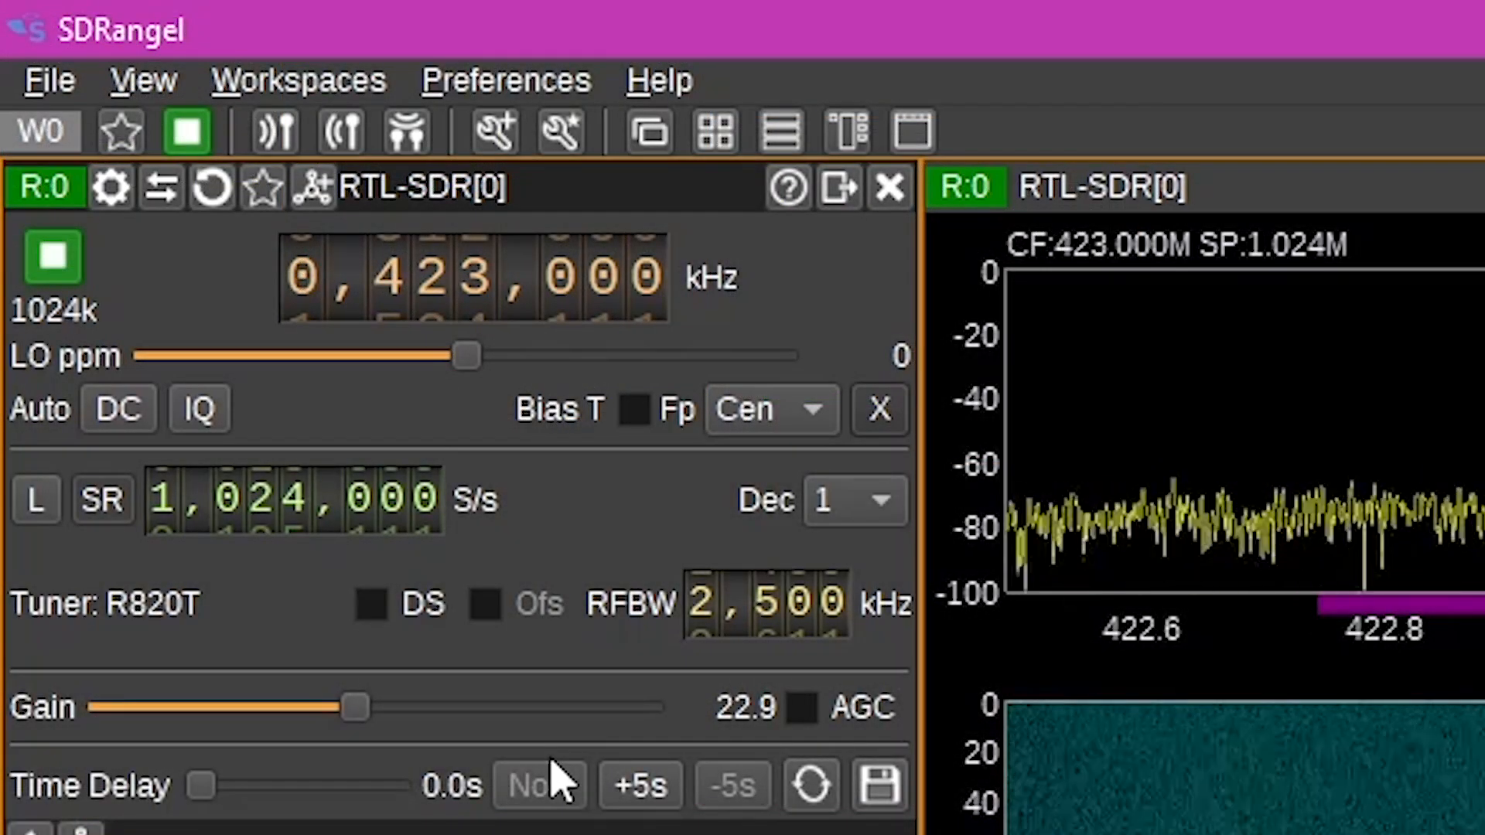
- Create a new workspace and switch between the original and the new workspace
click(317, 86)
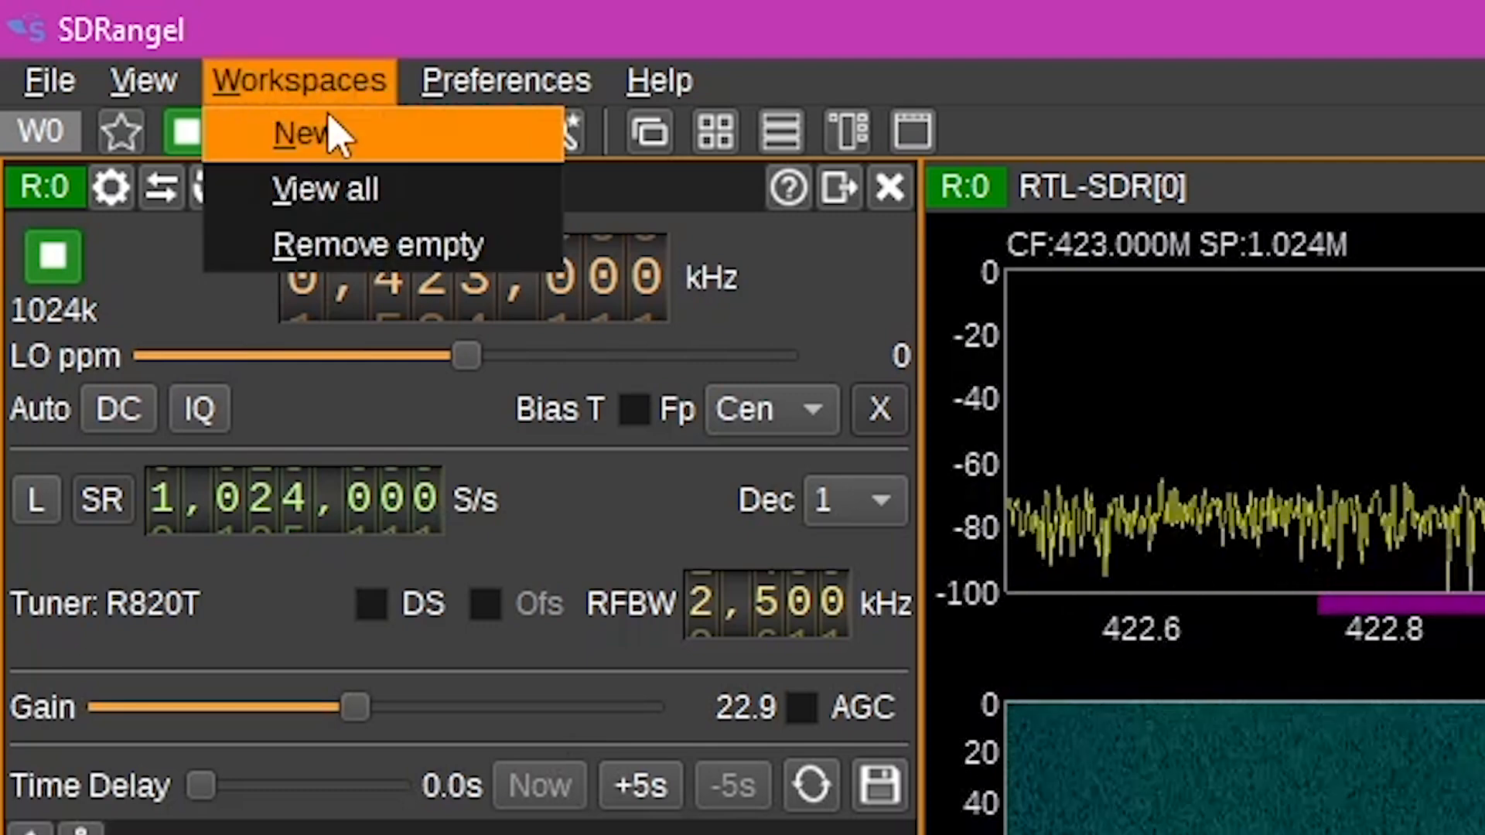
click(328, 143)
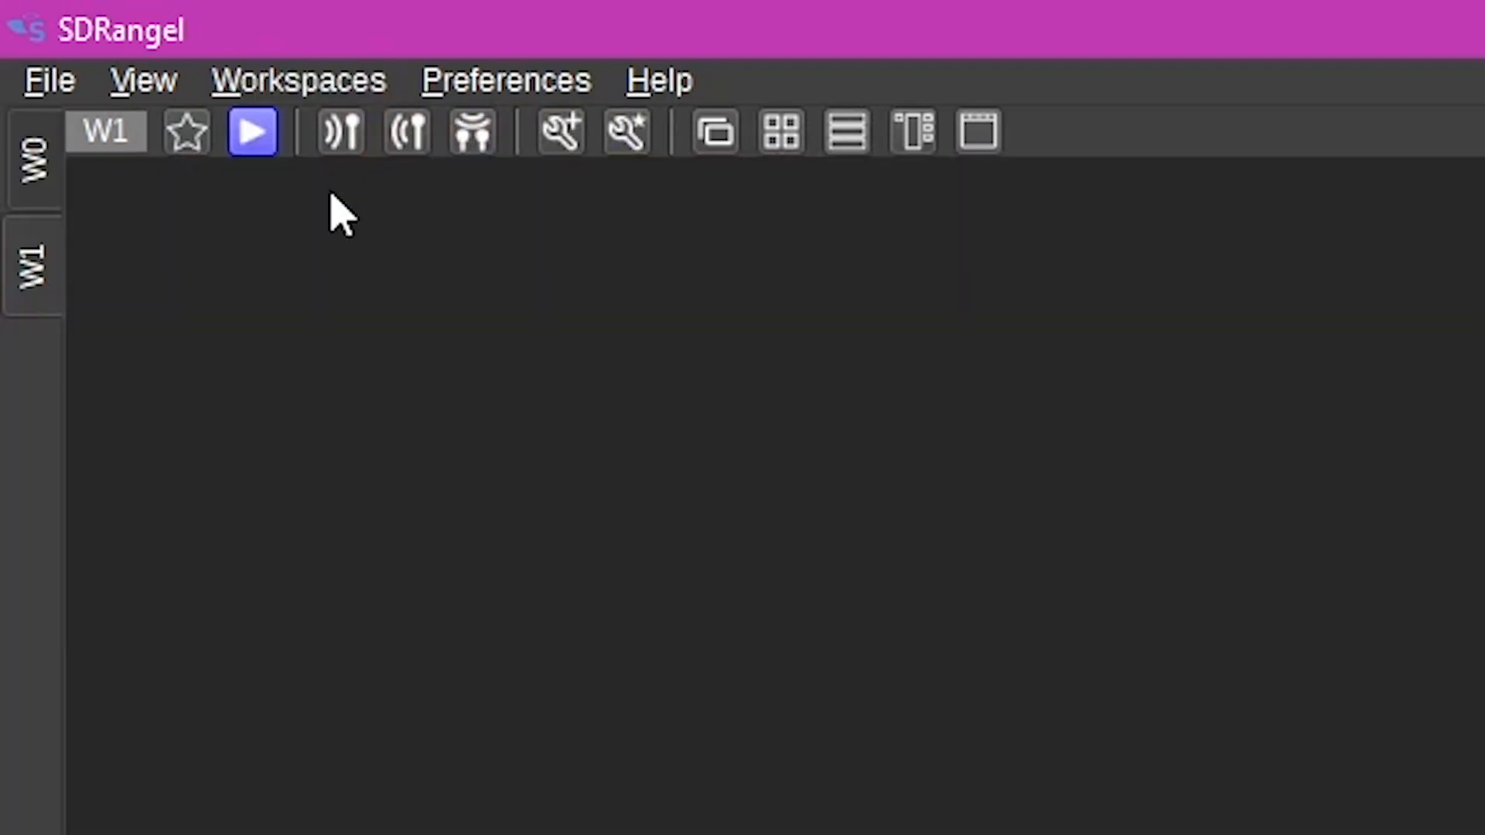
click(35, 161)
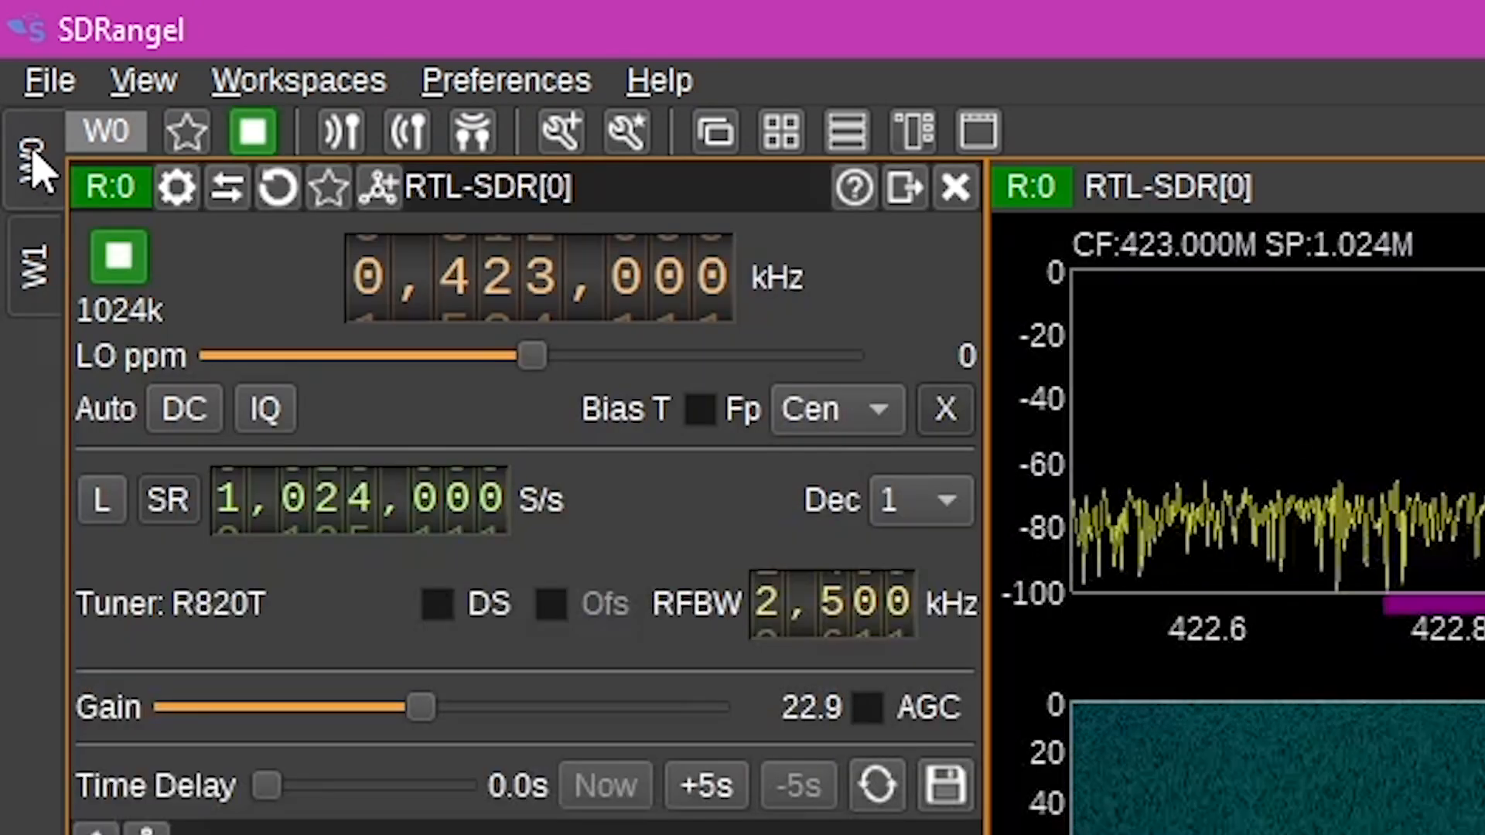
click(34, 271)
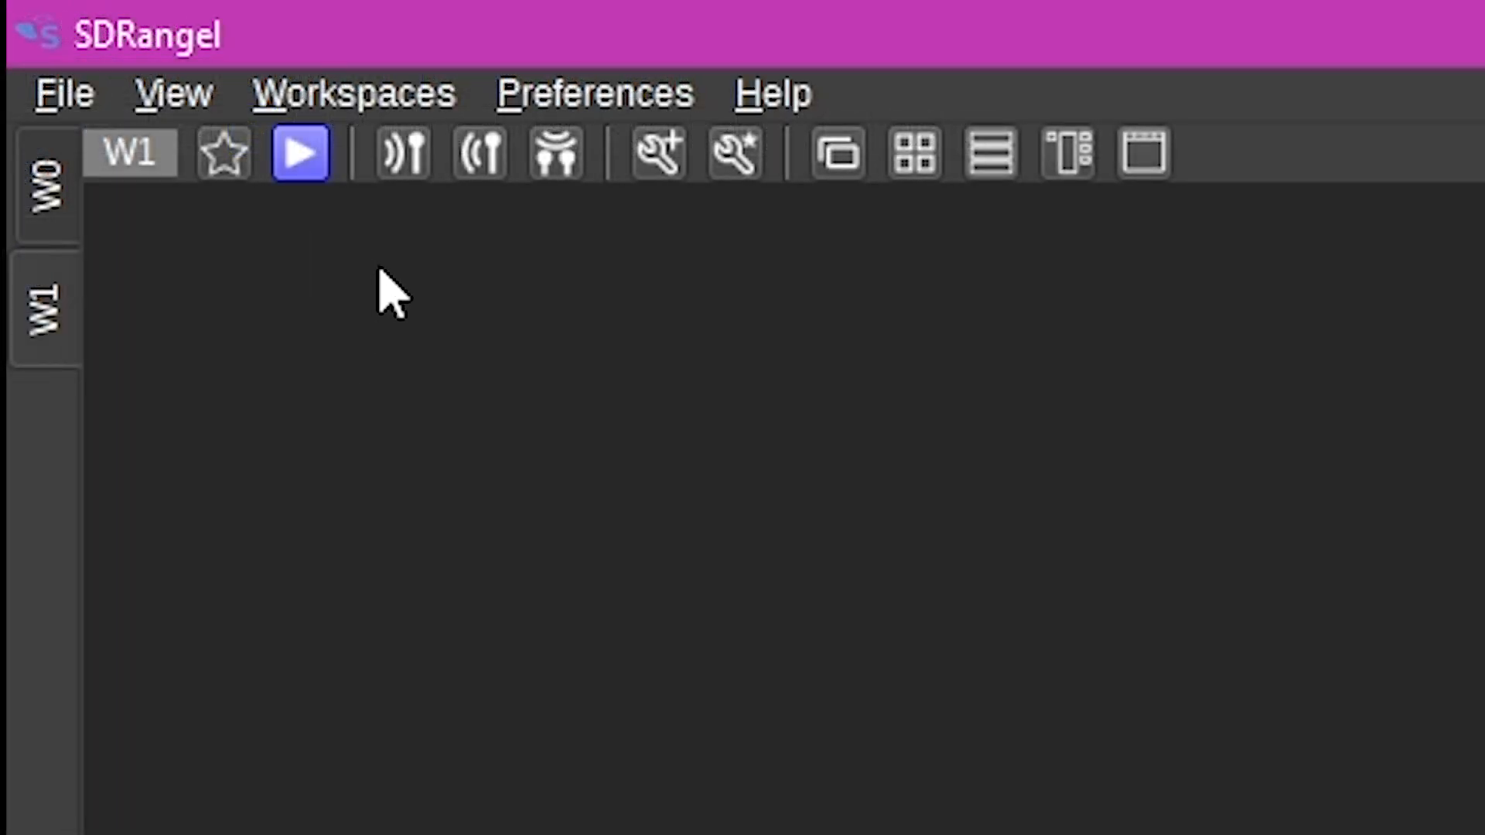
- Add a HackRF[0] transmit device in the new workspace
click(482, 159)
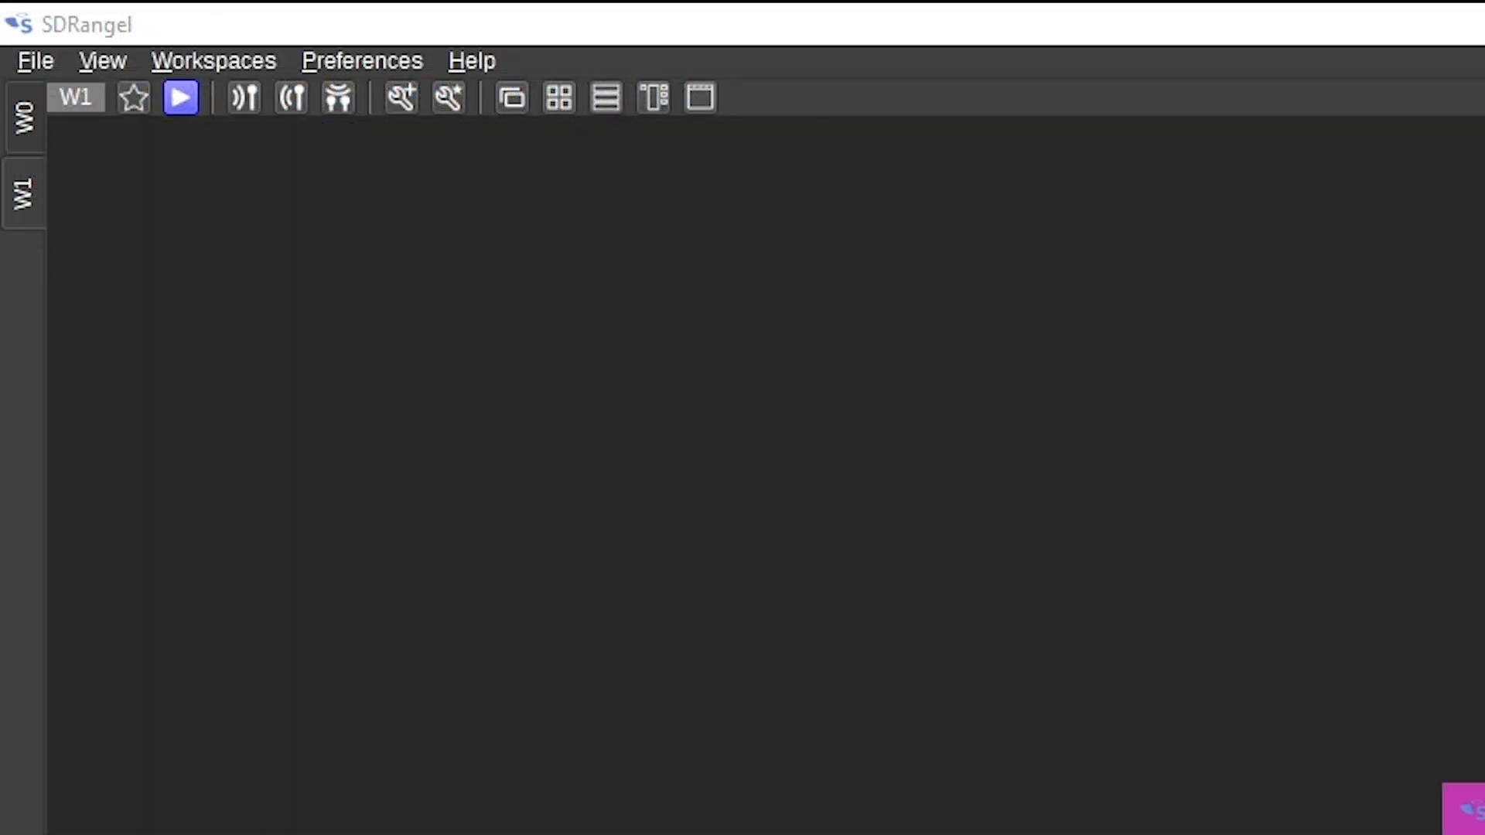
key(Return)
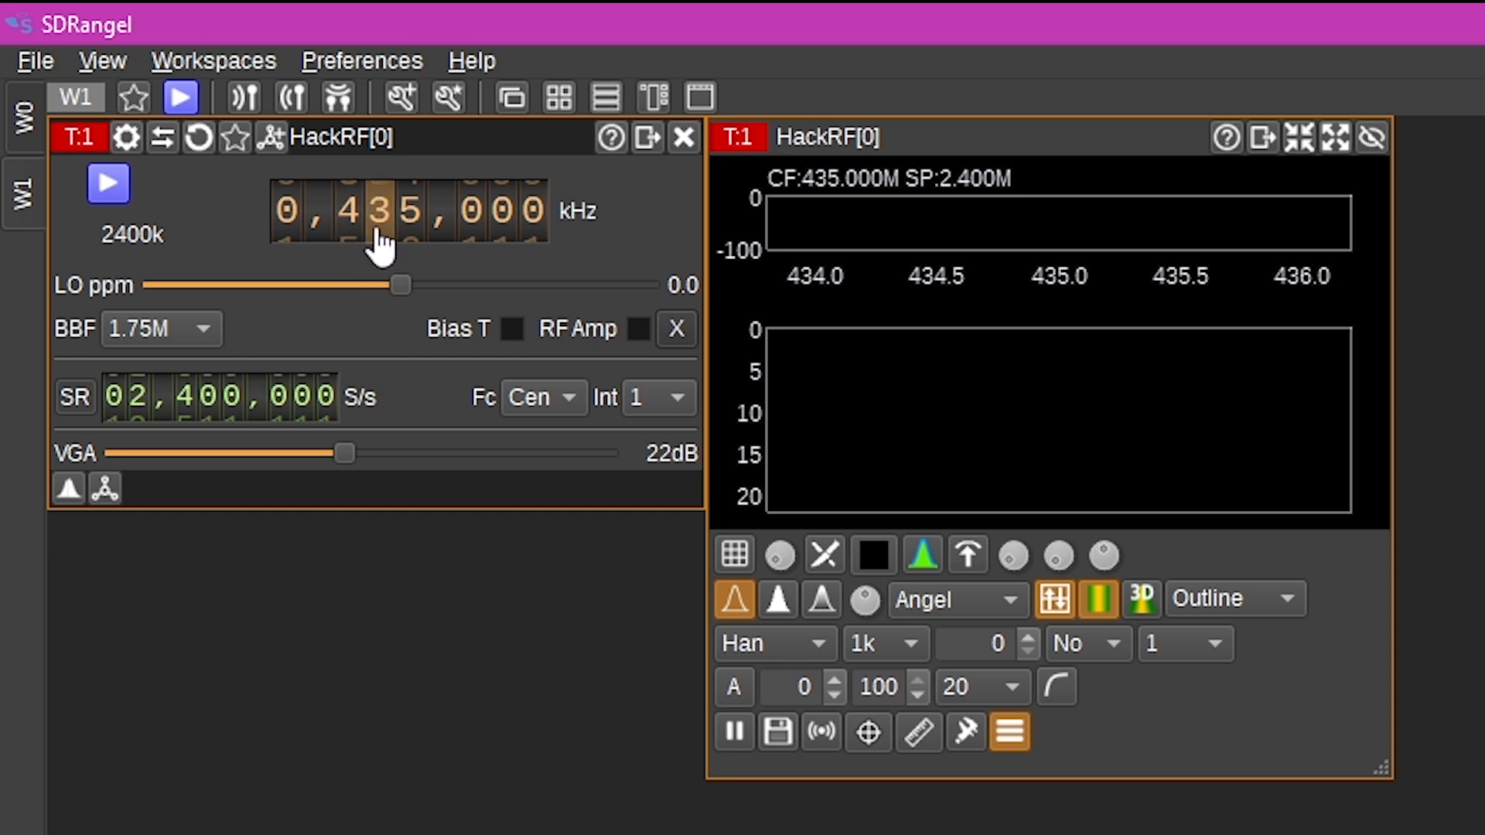
- Tune the HackRF transmit center frequency down to 423,000 kHz
scroll(382, 239, down, 1)
scroll(407, 240, down, 2)
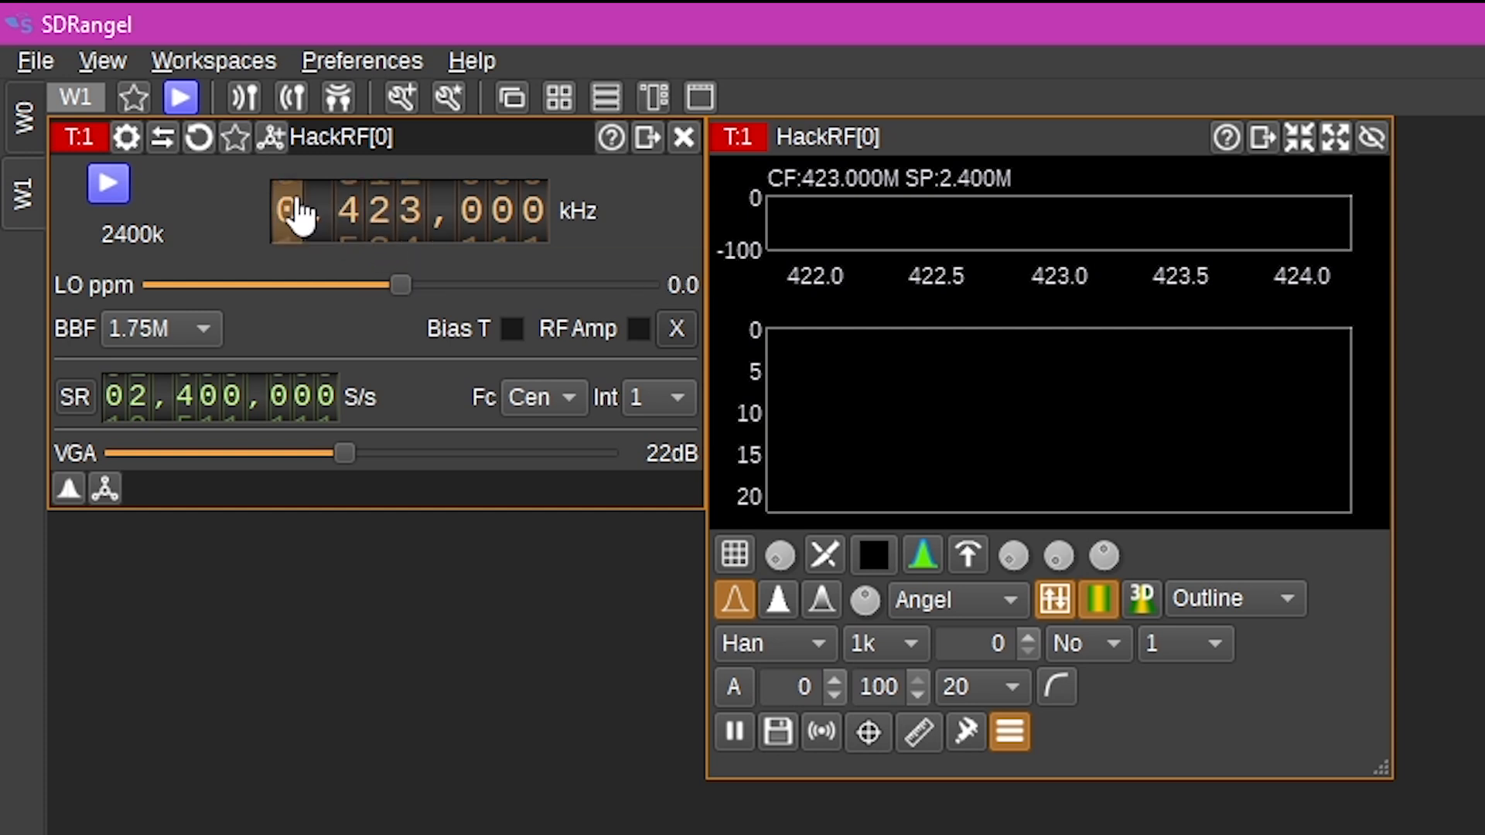
- Add a DATV Modulator channel to the HackRF transmitter
click(272, 137)
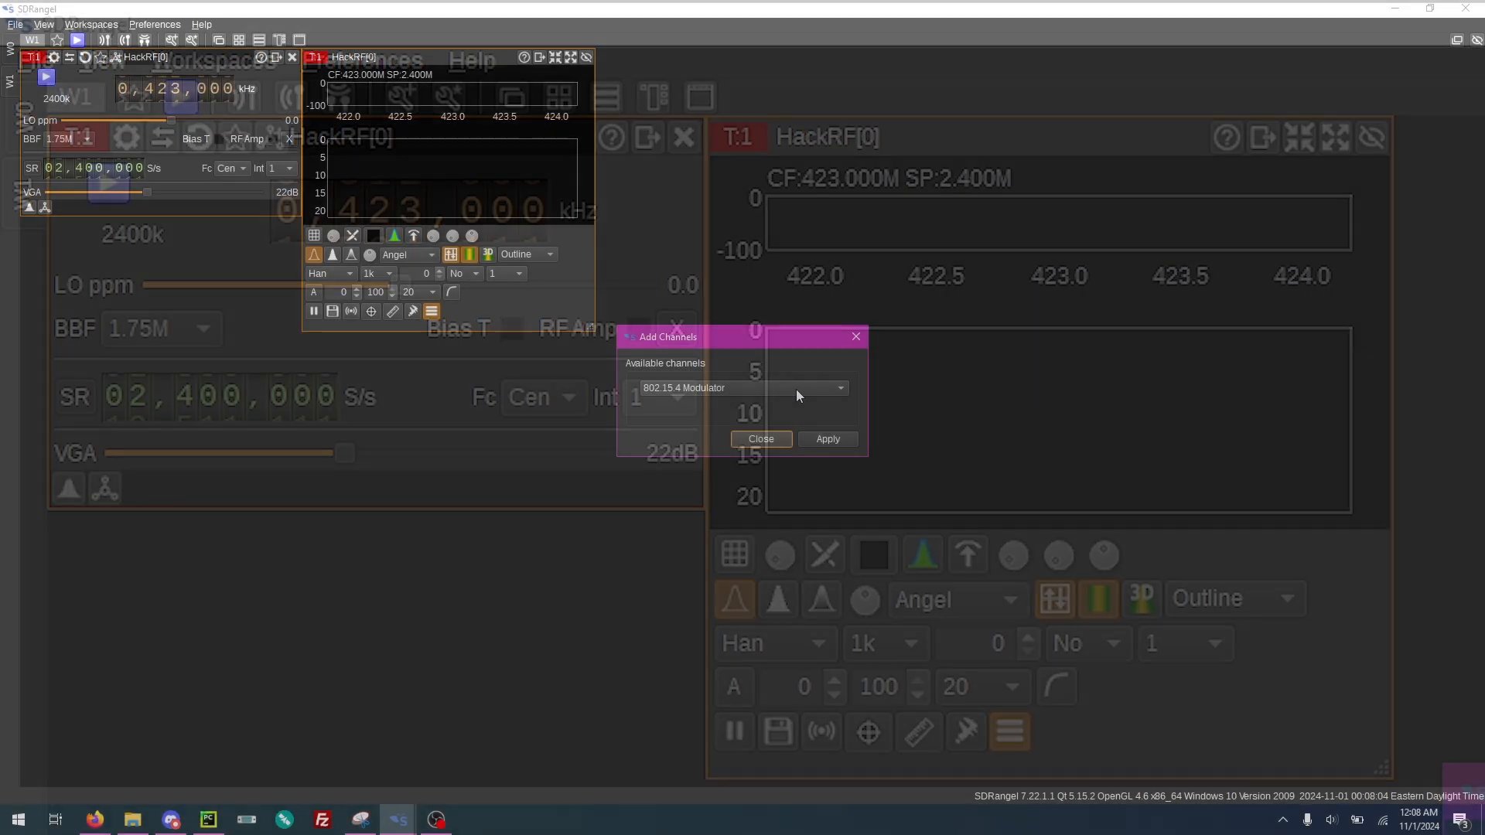
click(796, 388)
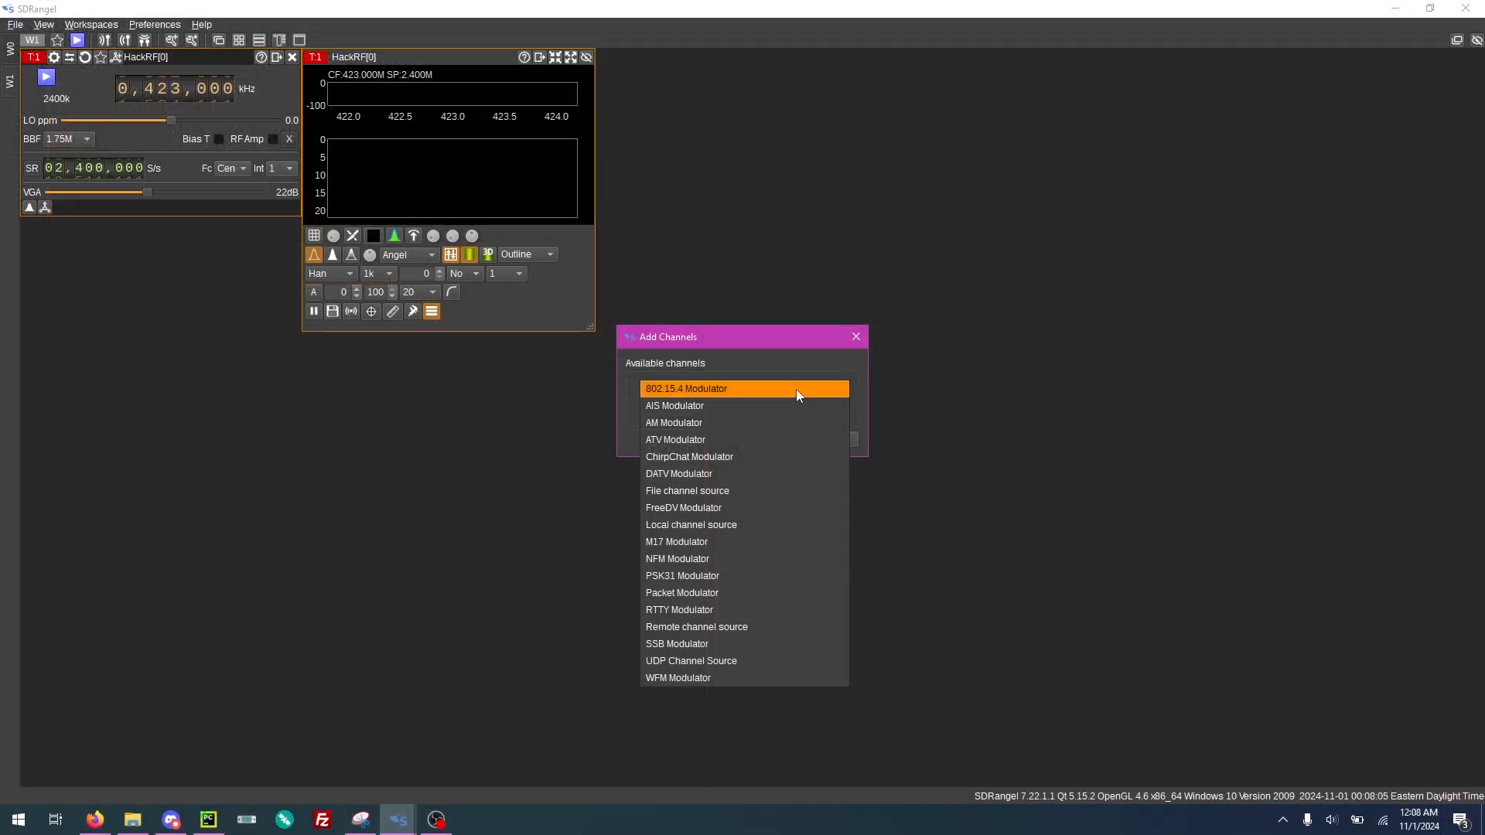
click(770, 470)
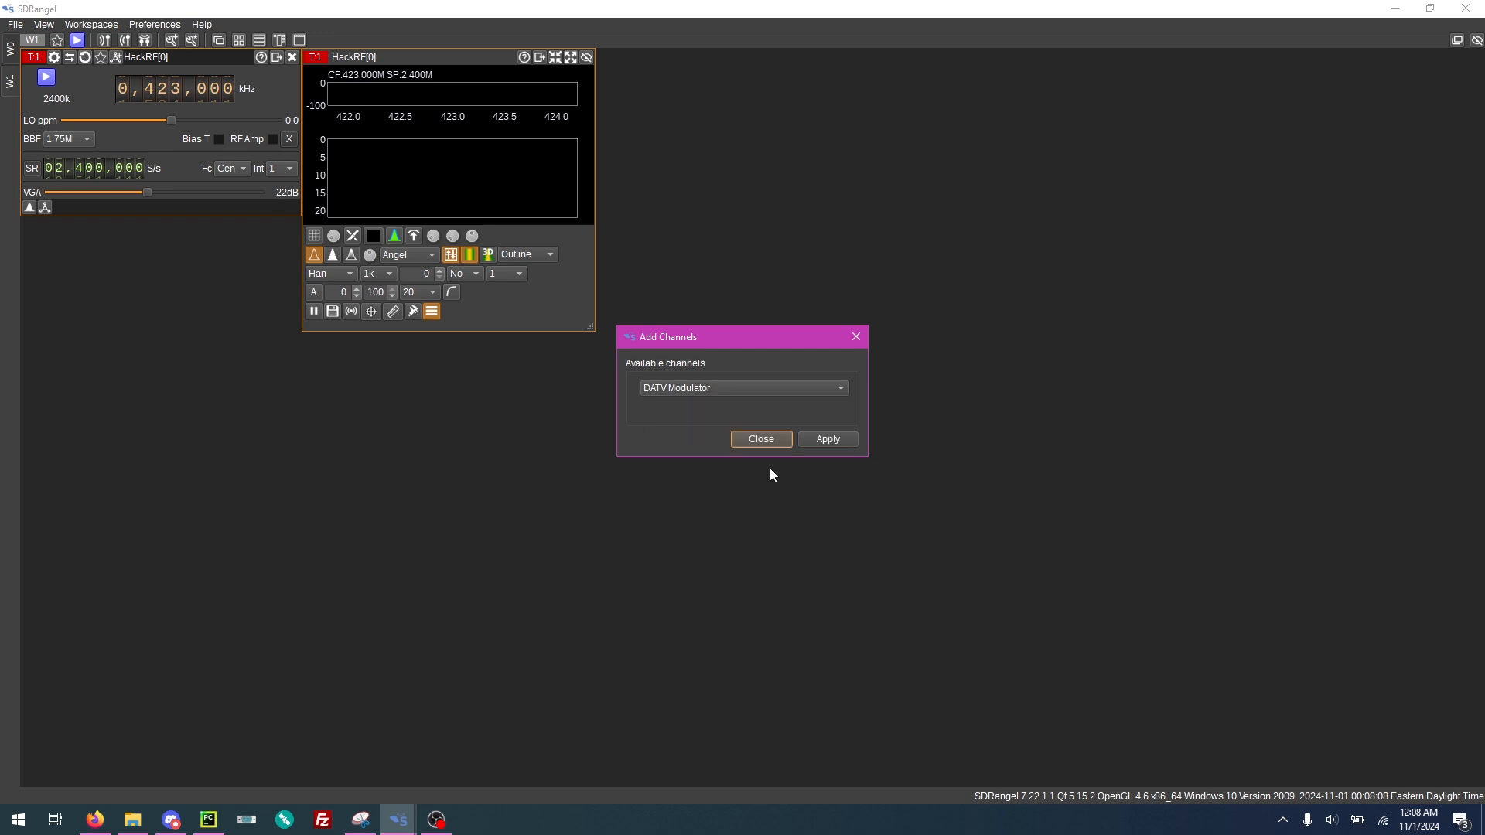
click(829, 439)
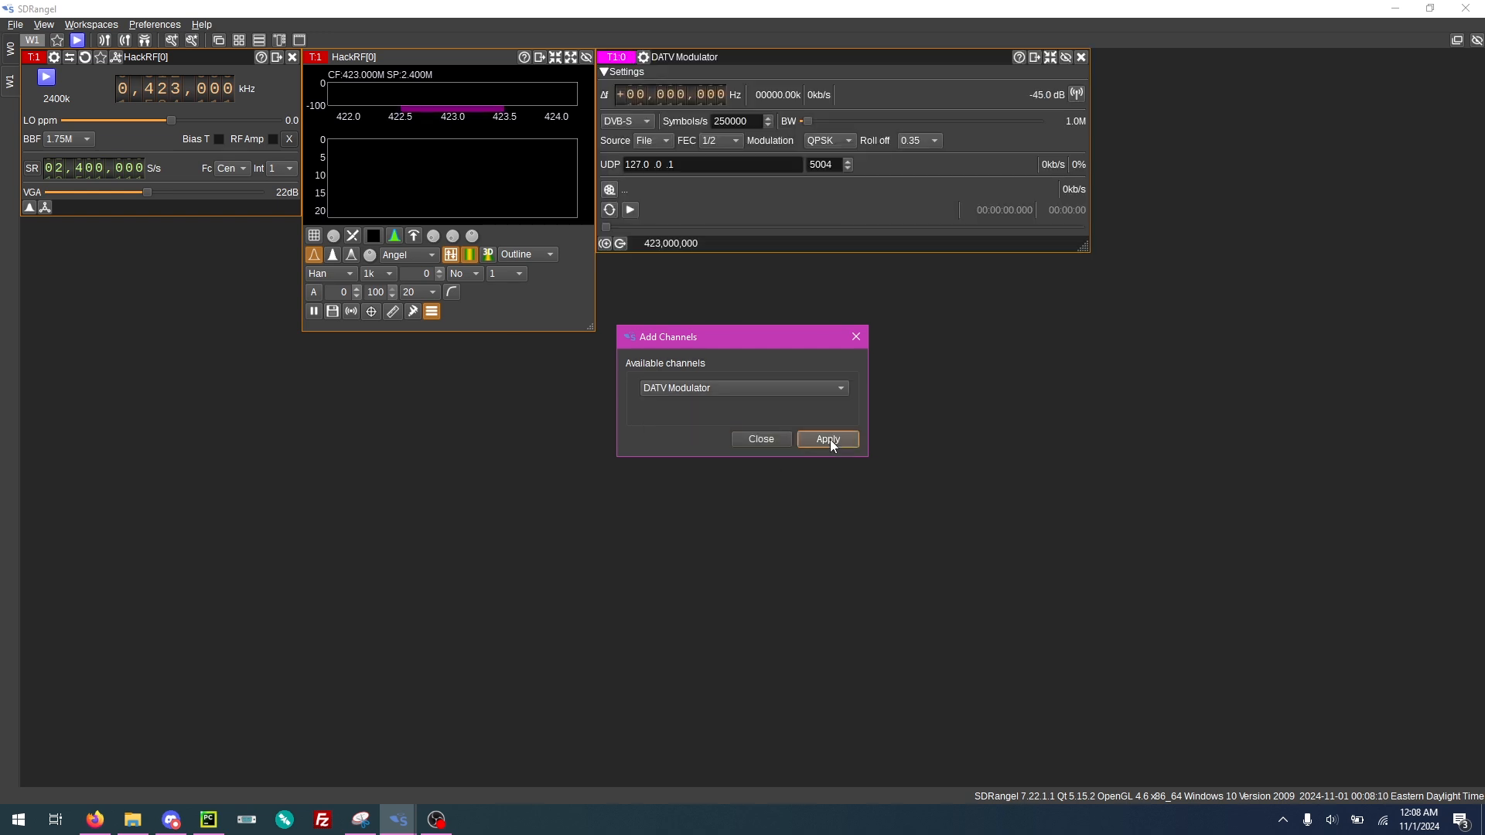
click(763, 439)
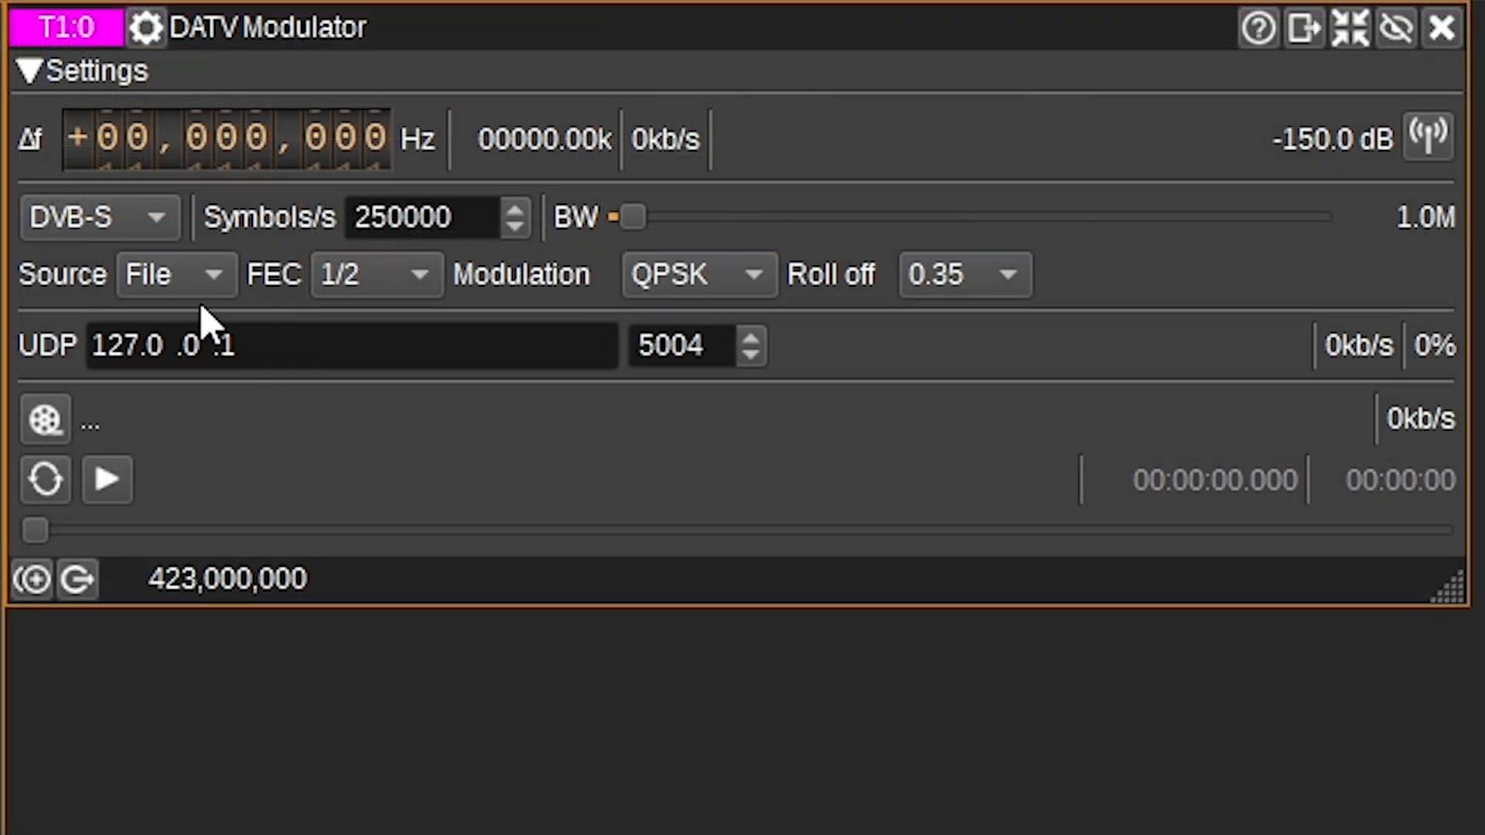
- Set the DATV modulator's source to UDP
click(164, 283)
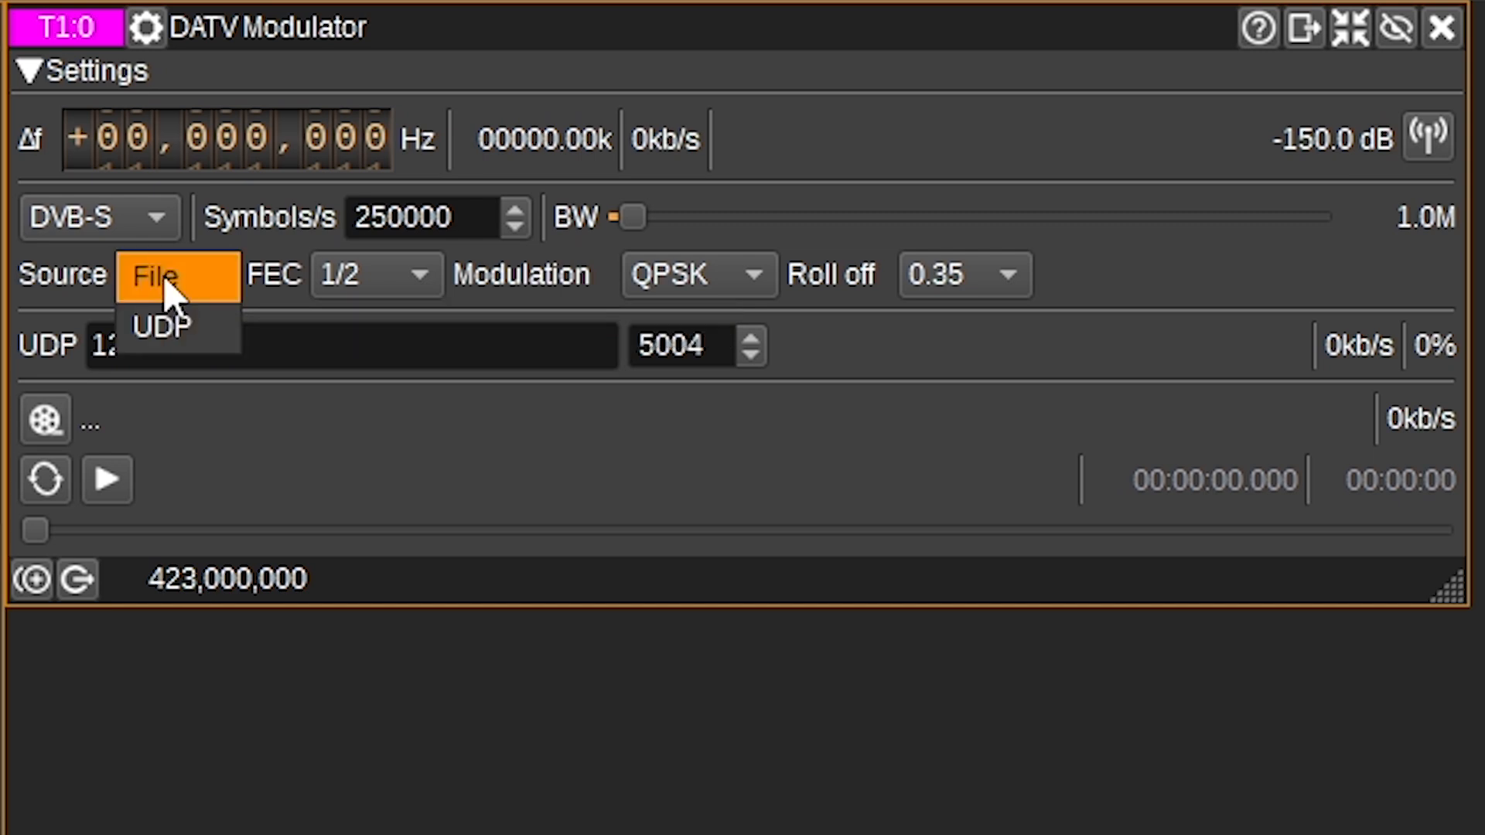
click(193, 314)
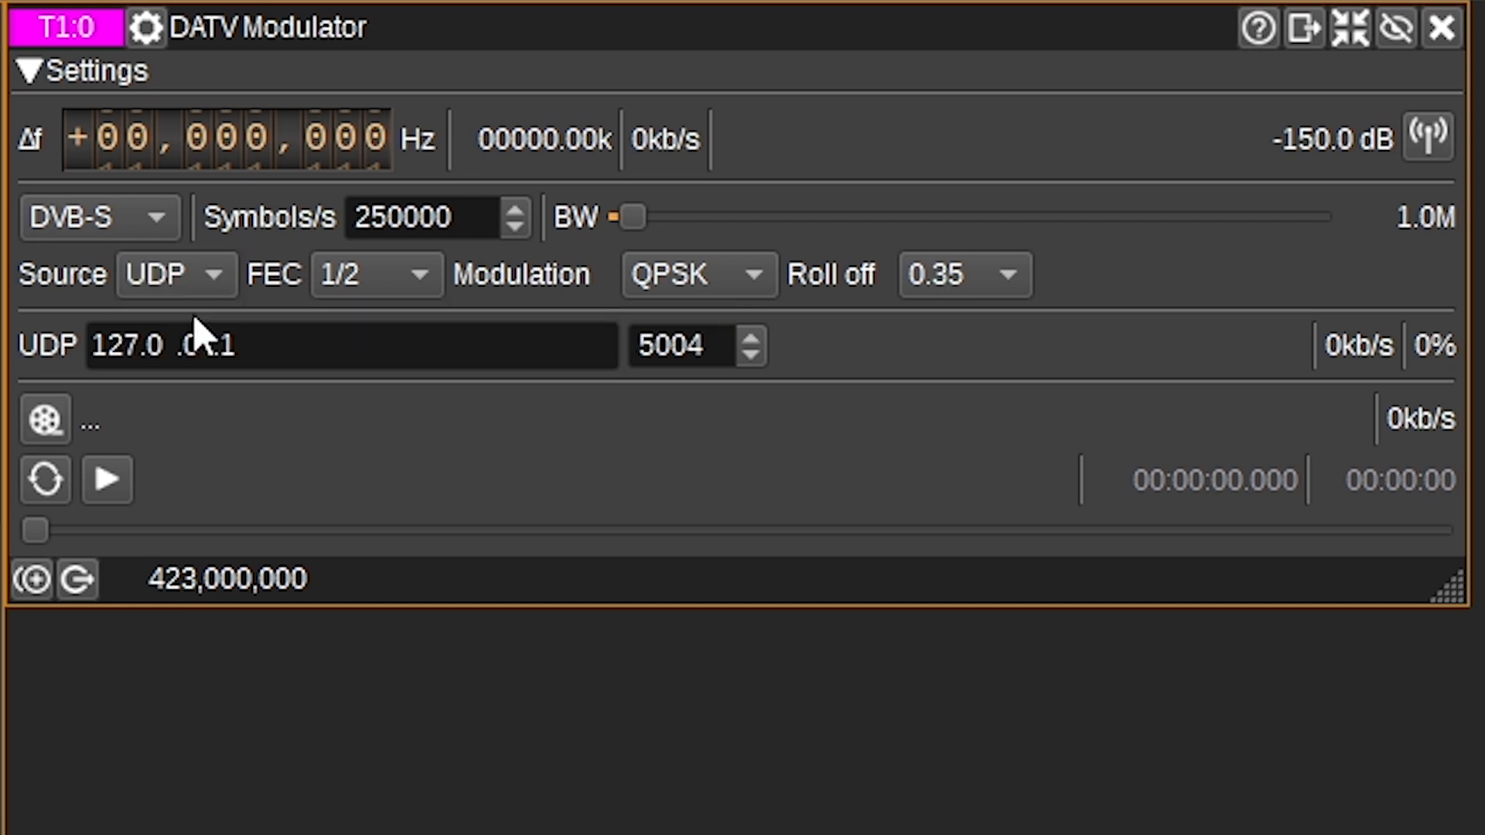
click(278, 345)
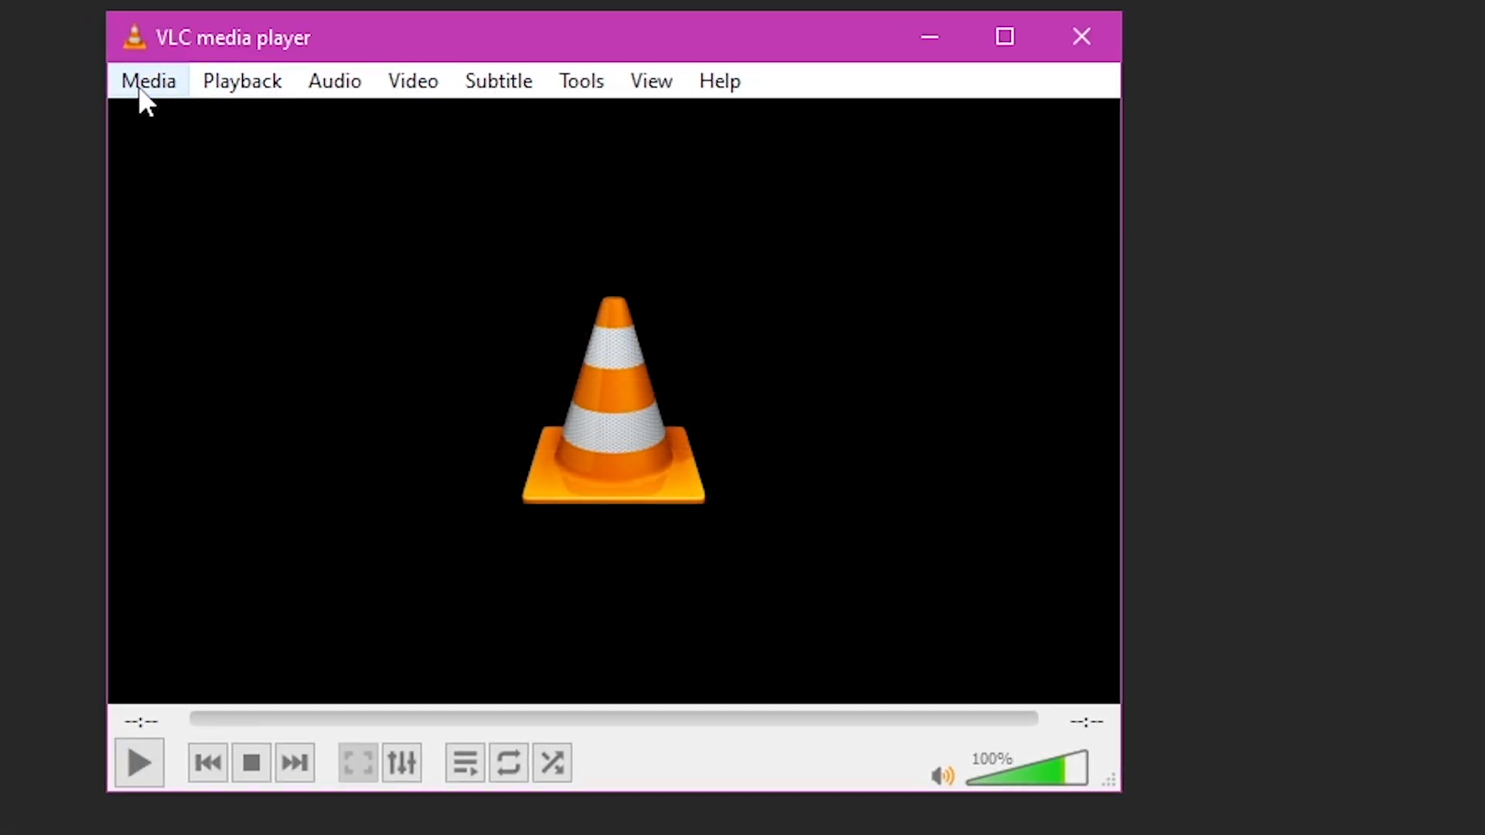
- Switch to VLC media player and open the Stream dialog
click(140, 84)
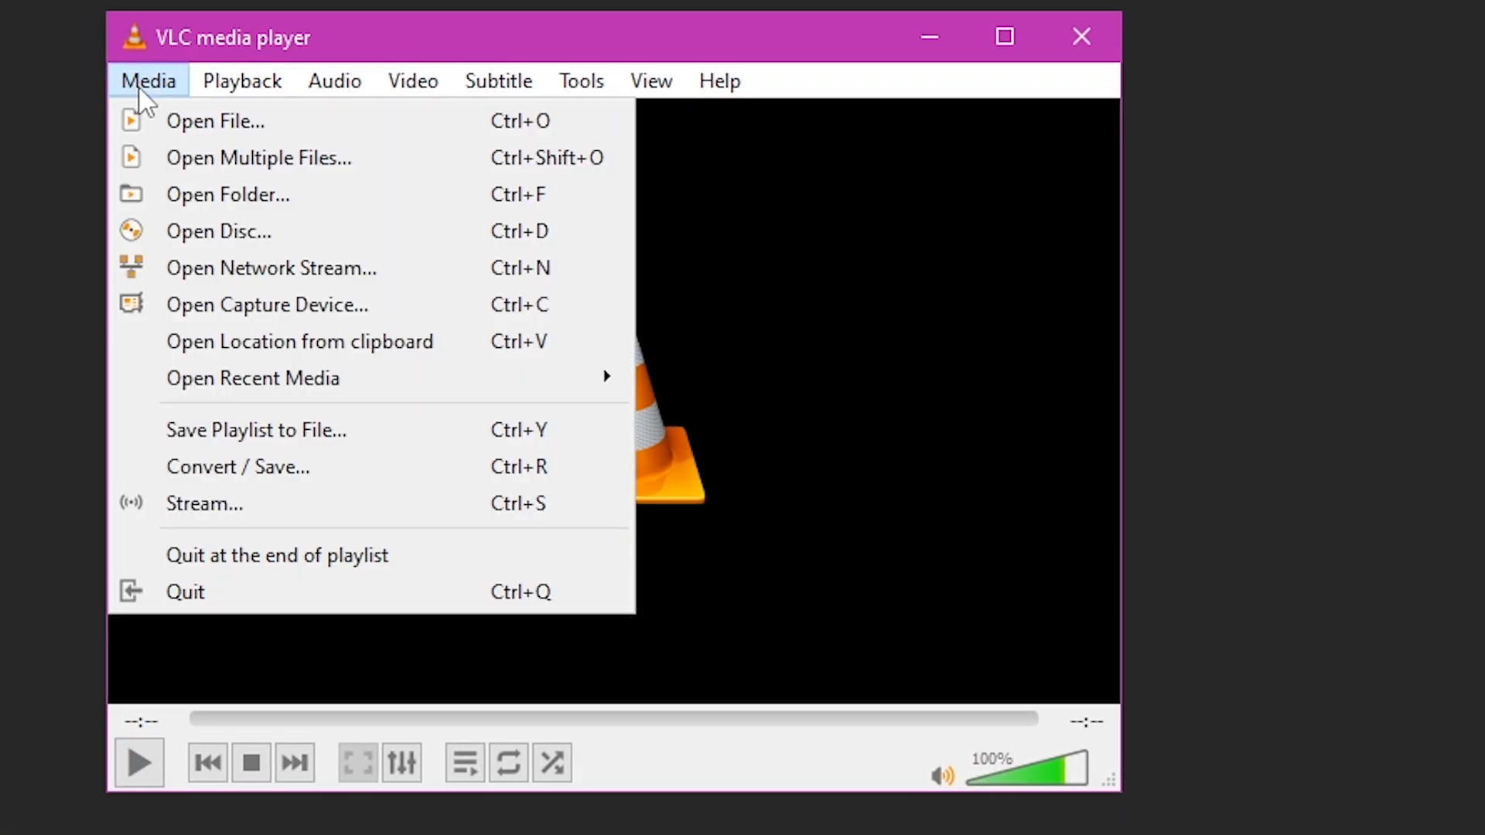
click(229, 503)
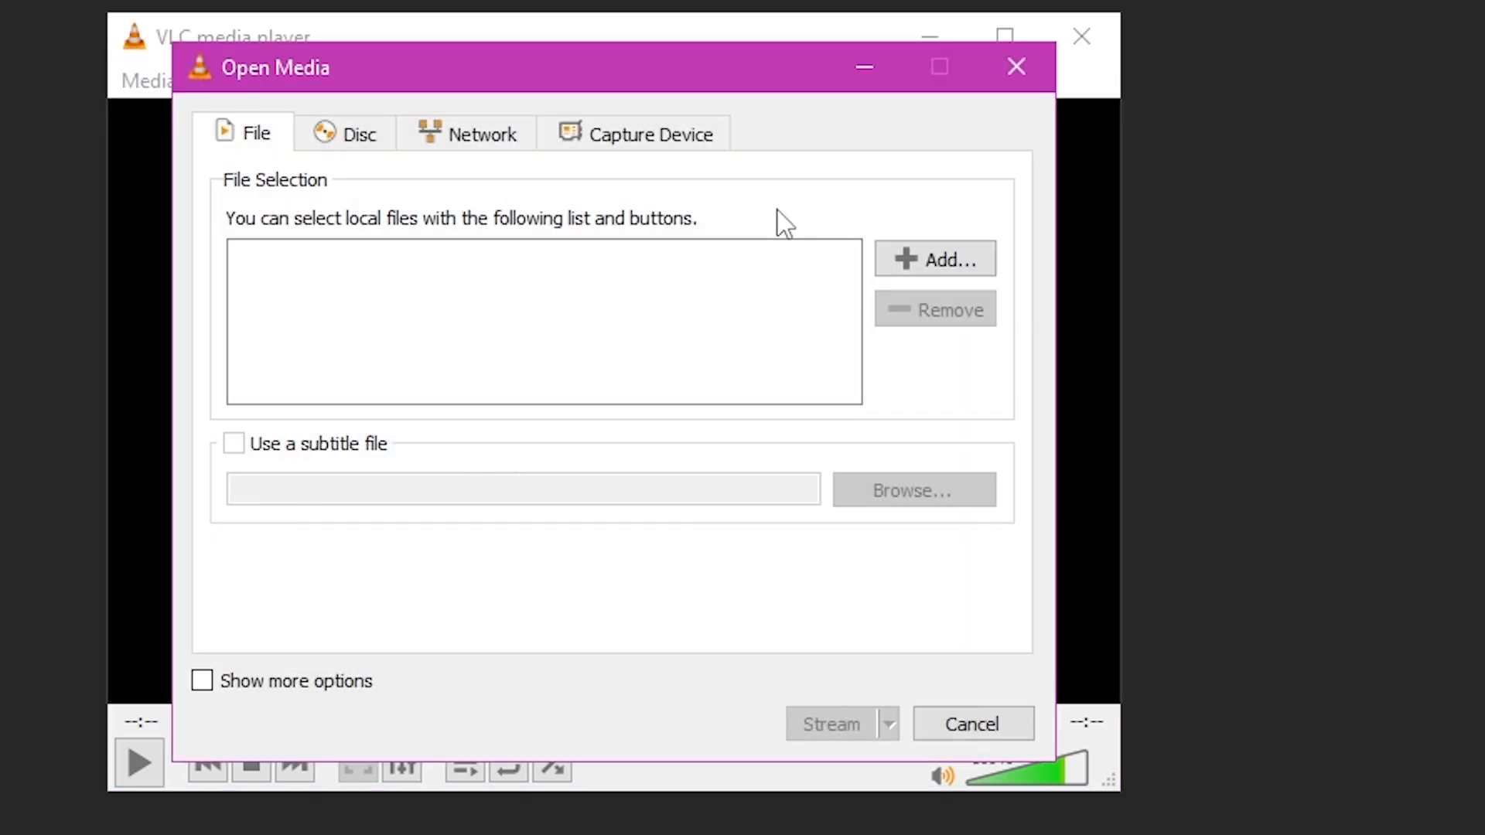
- Choose the Integrated Camera as the capture video device with no audio device and start the stream setup
click(639, 143)
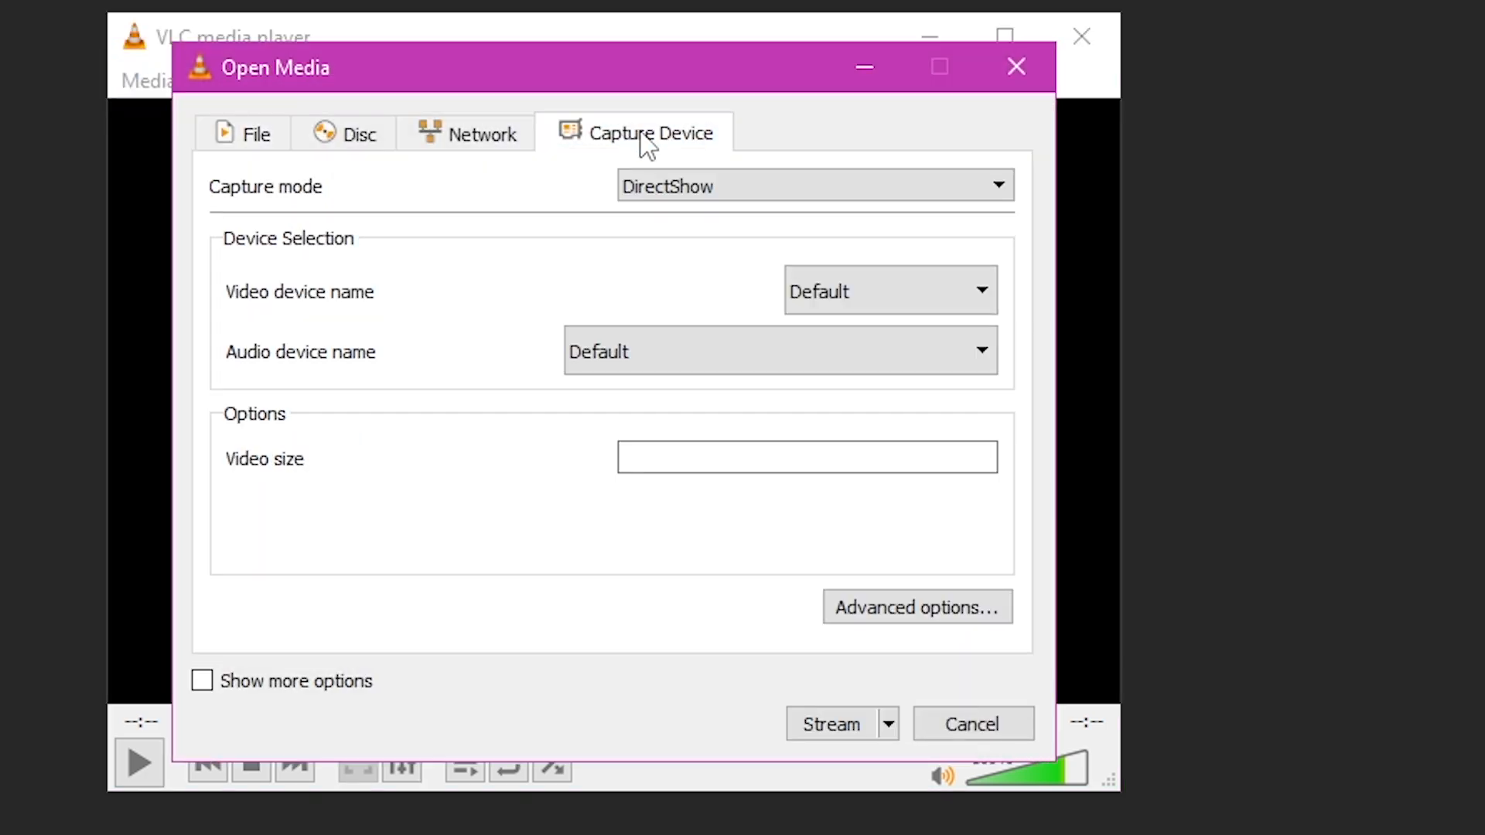
click(817, 291)
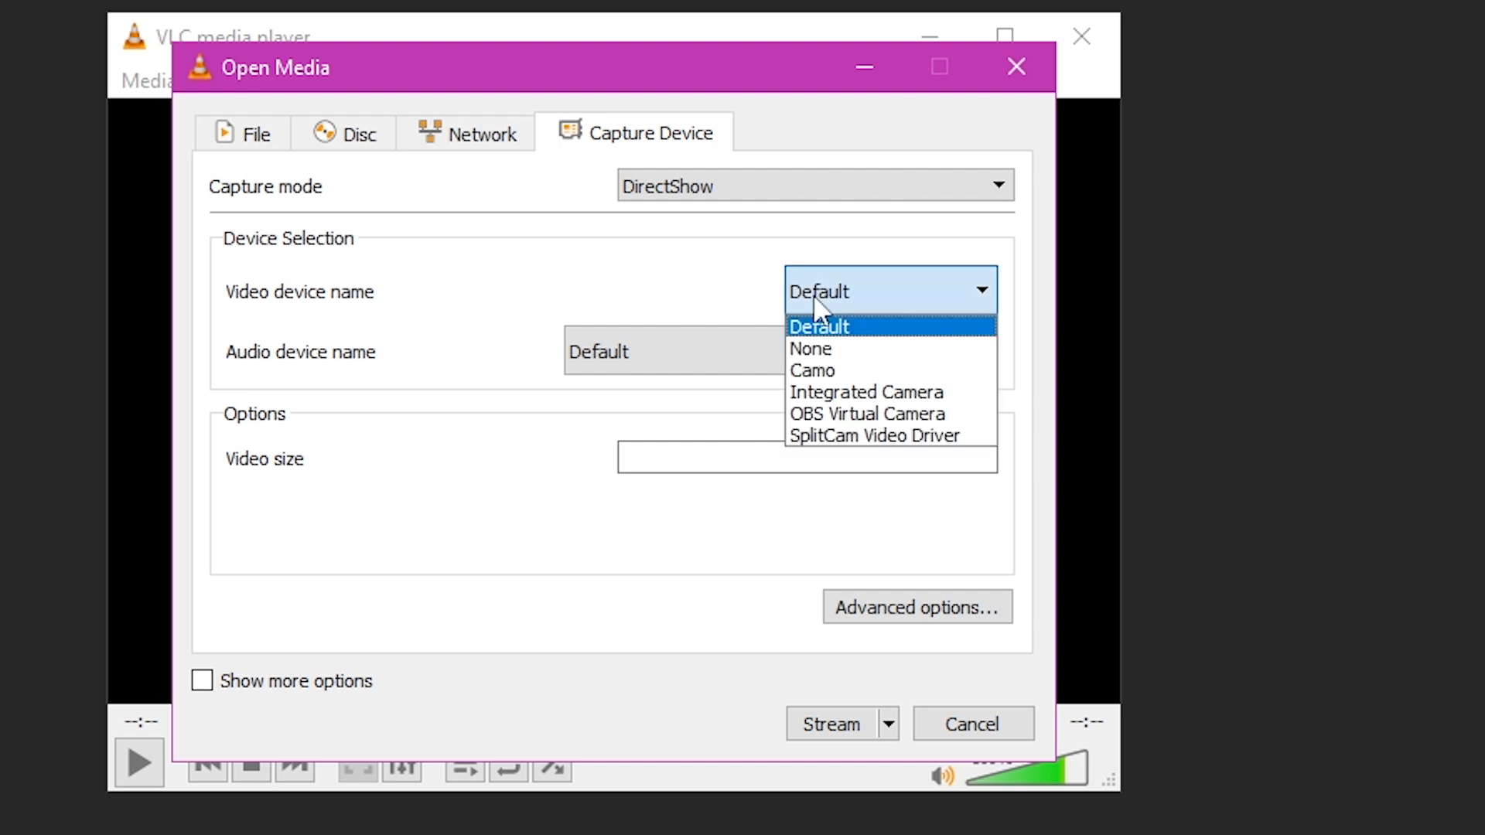
click(832, 393)
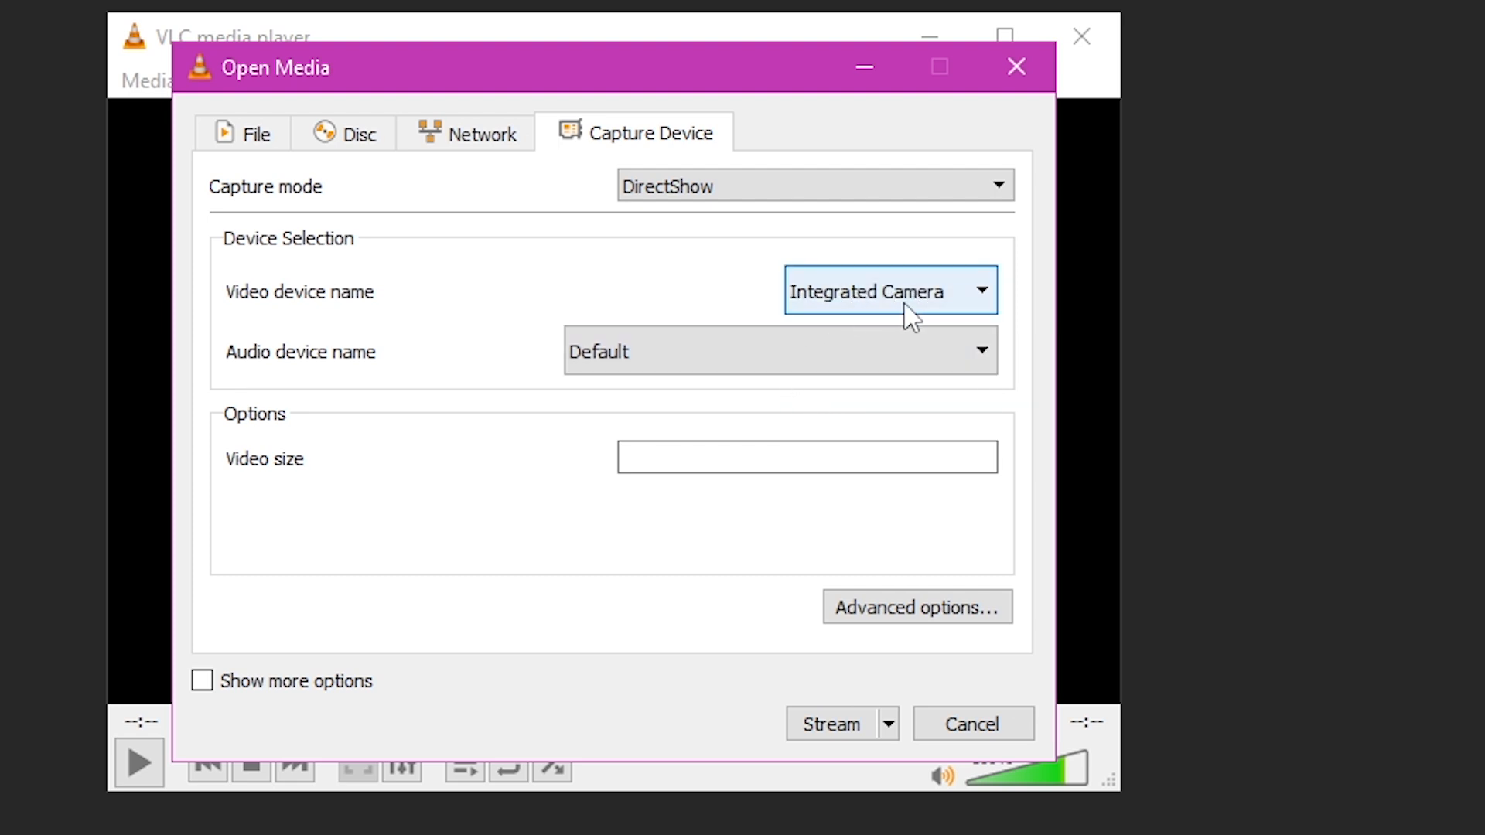
click(761, 352)
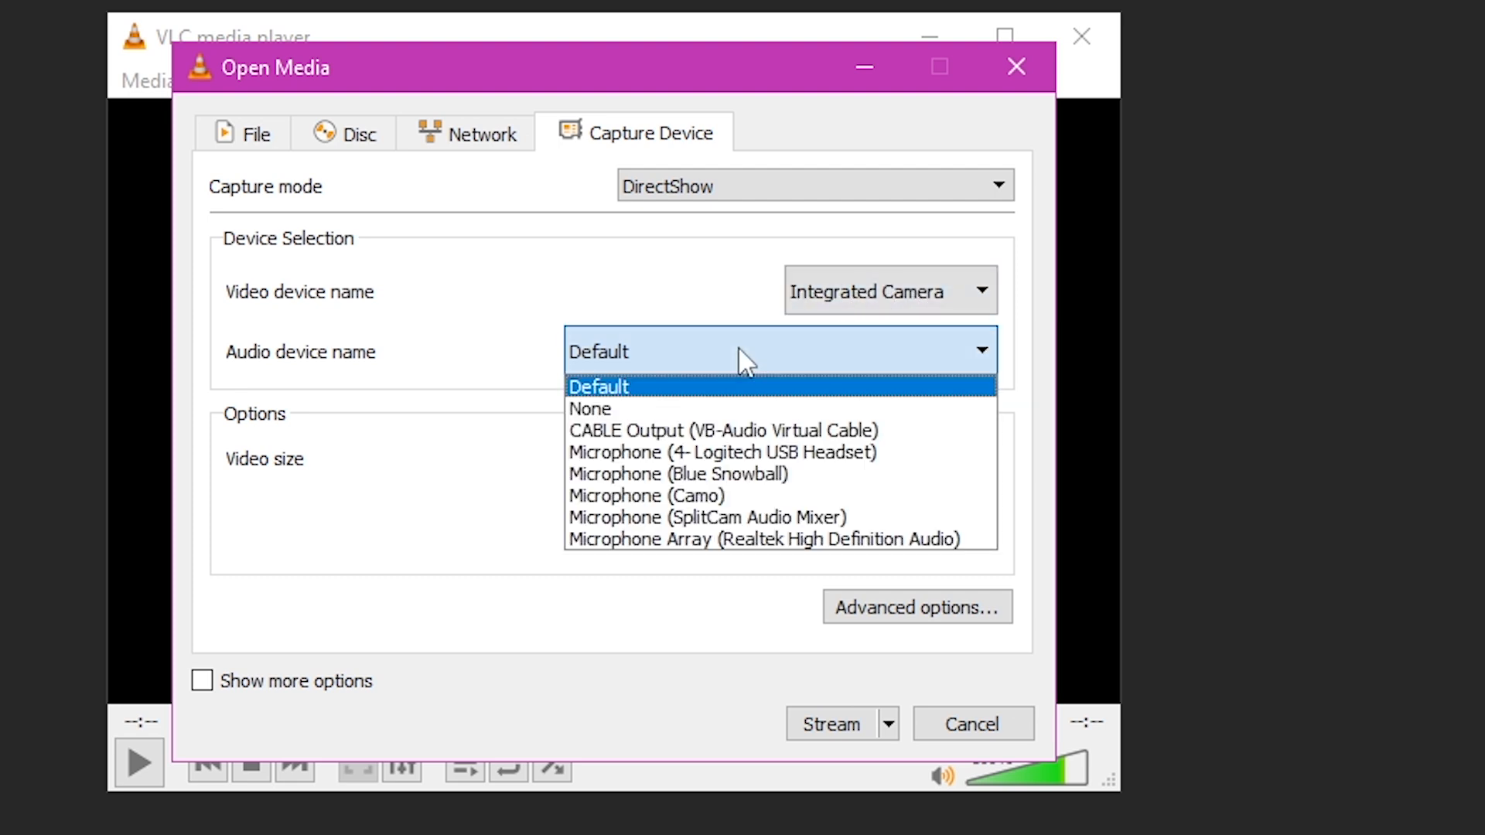
click(688, 410)
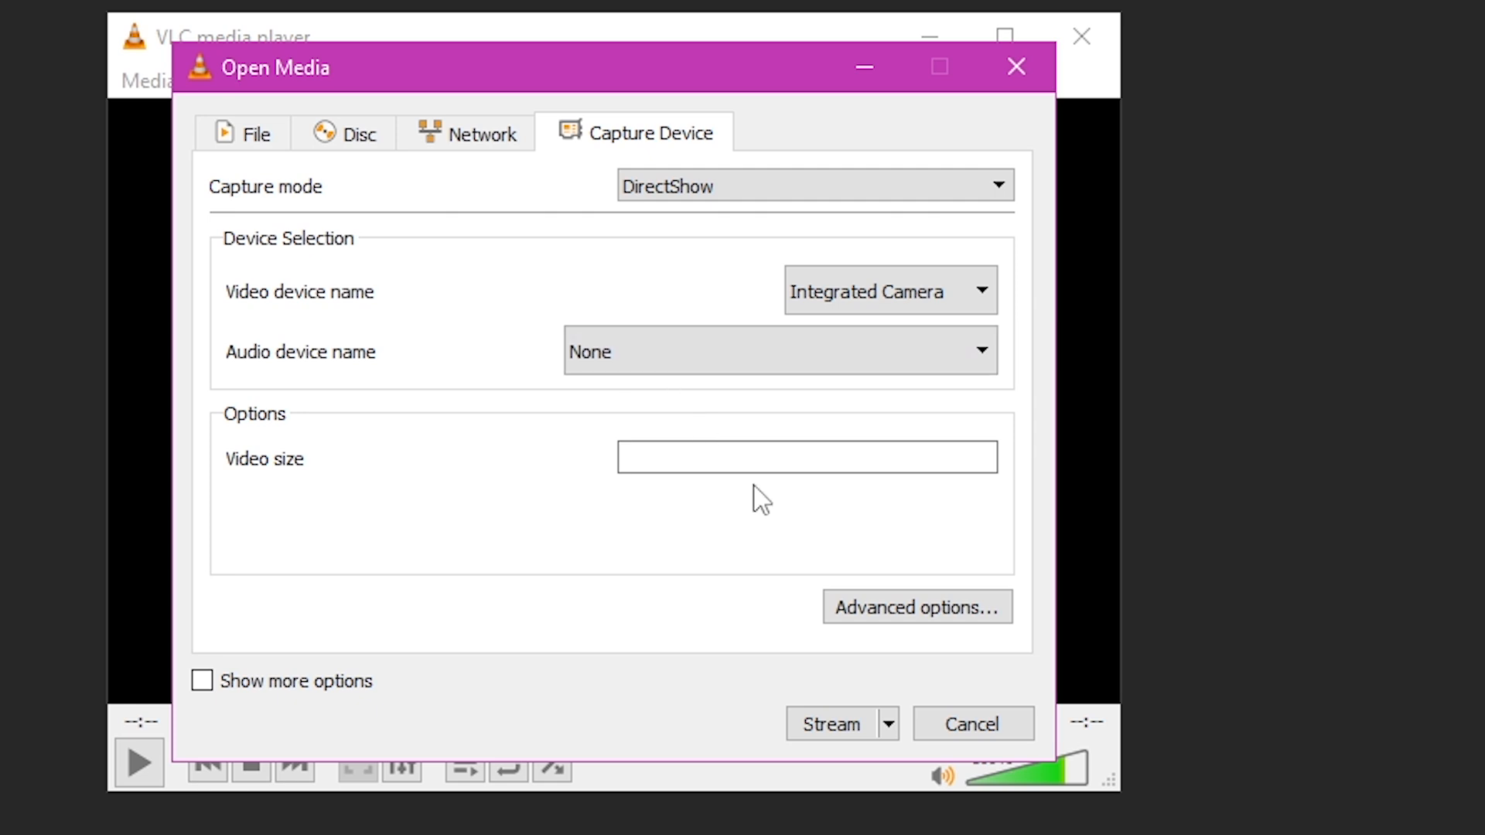
click(843, 727)
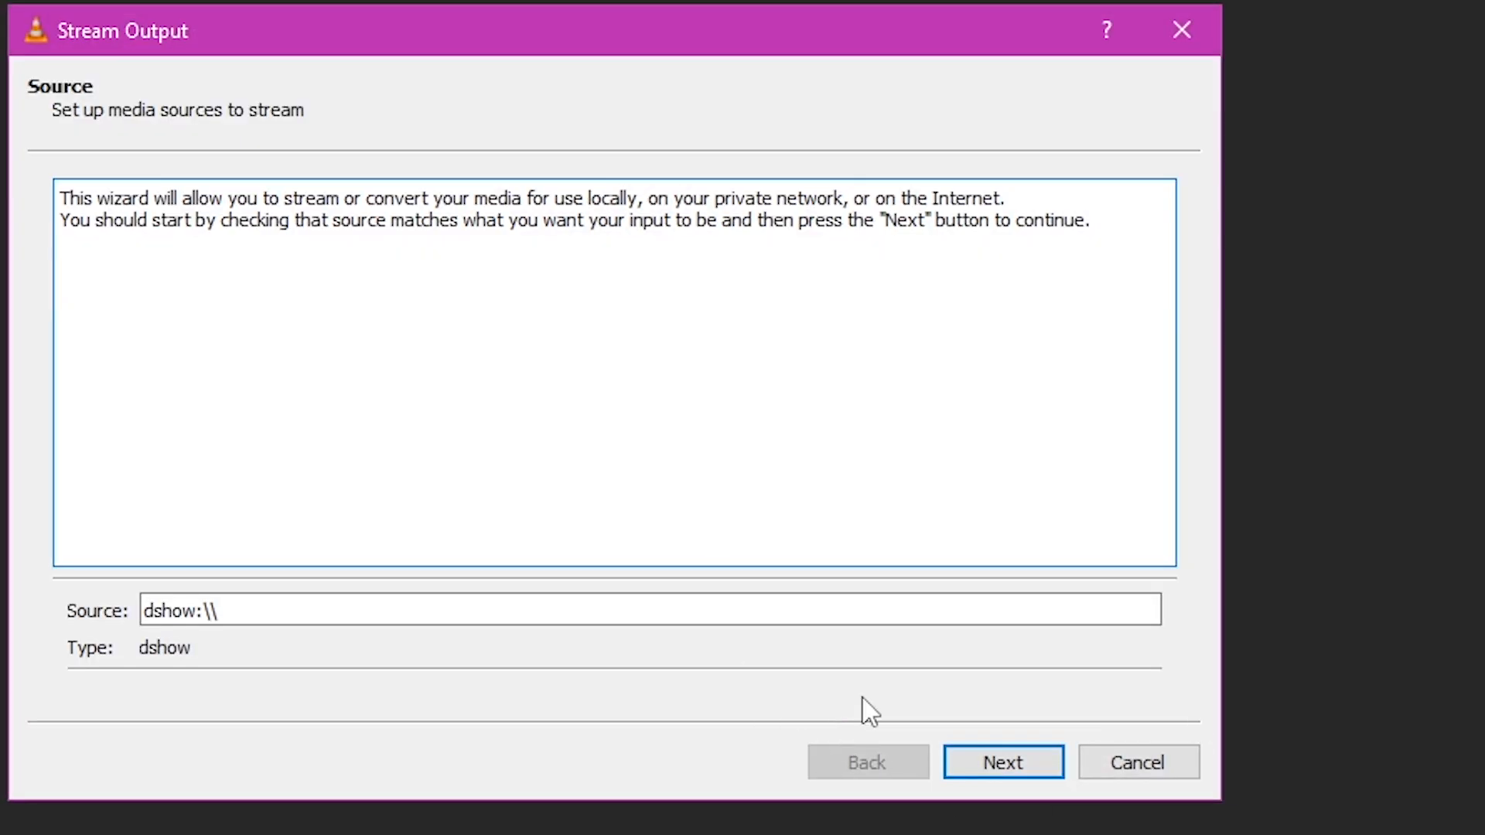
- Advance past the source page and add a UDP (legacy) streaming destination
click(987, 772)
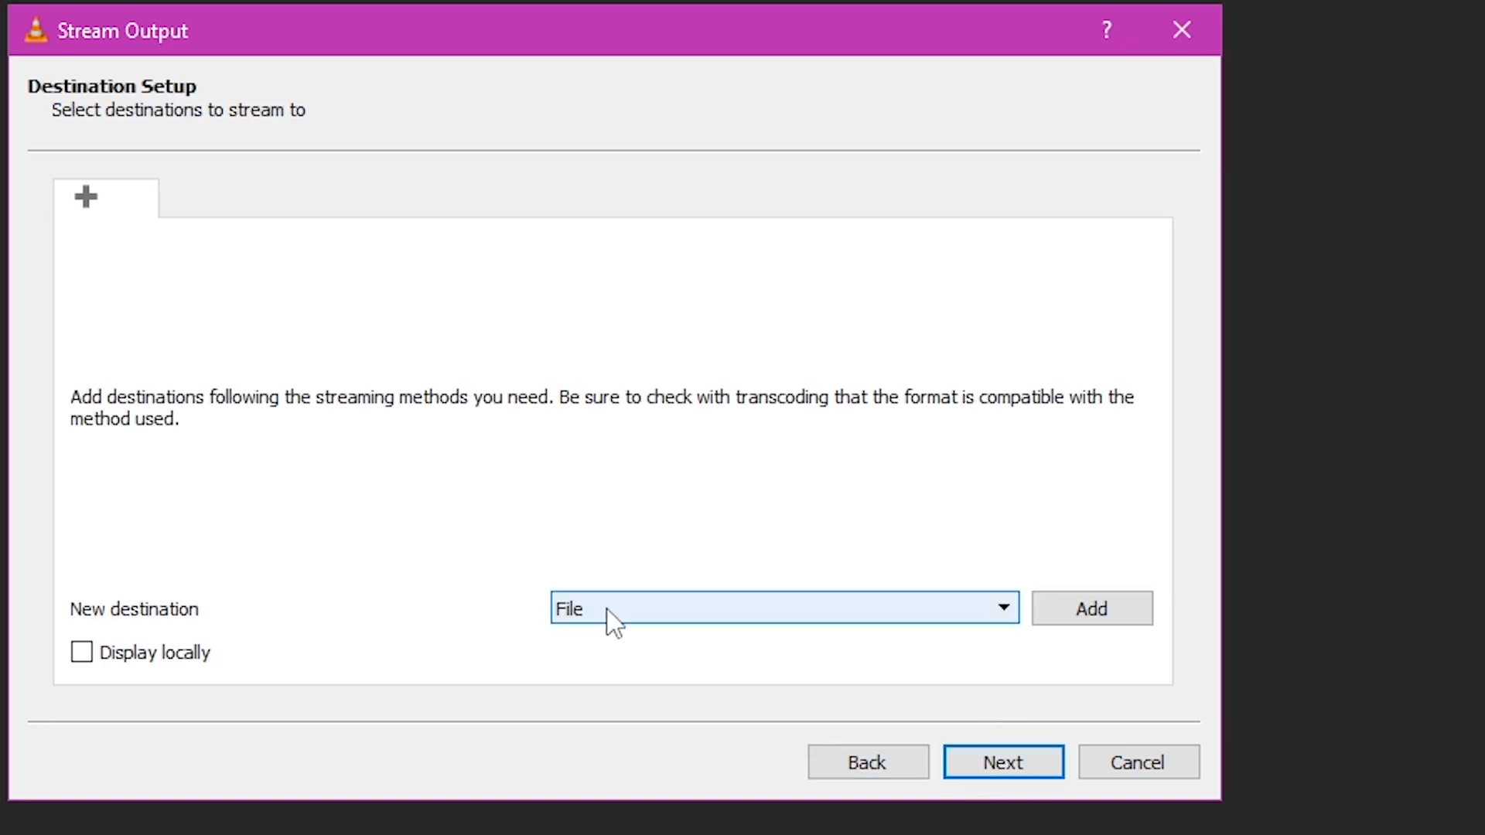
click(642, 614)
click(642, 614)
click(642, 614)
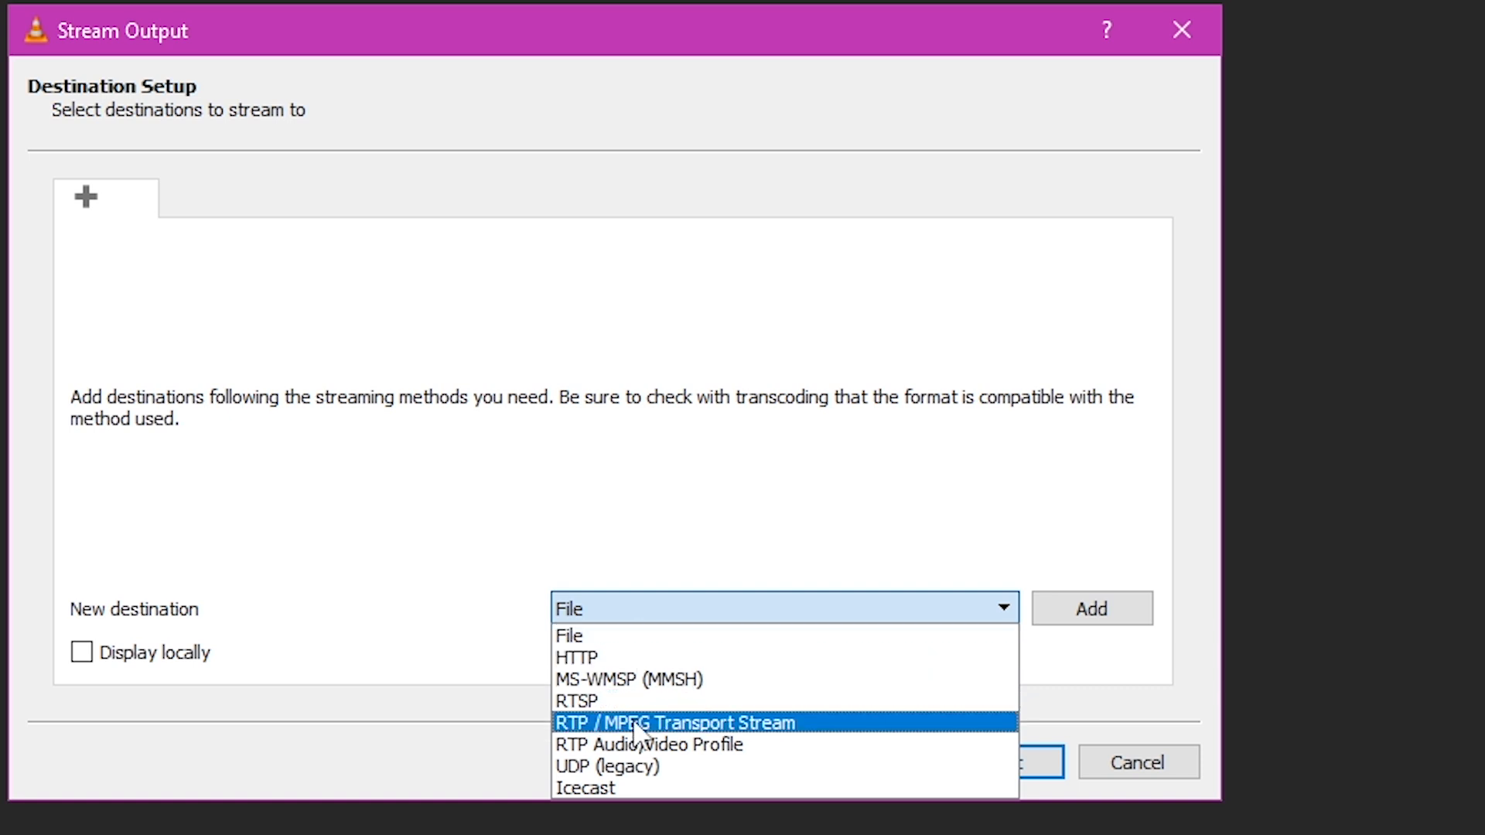
click(639, 767)
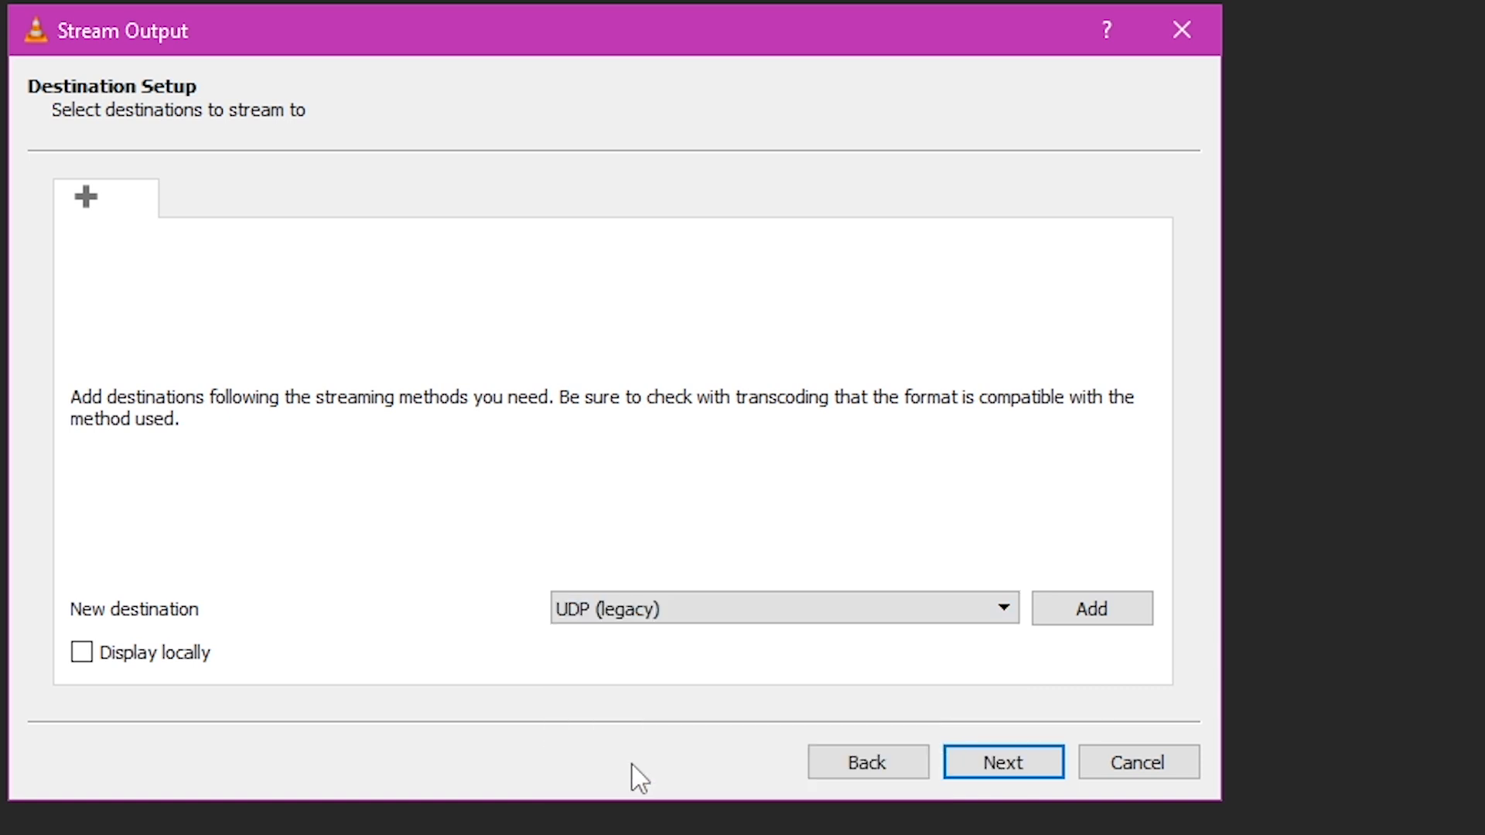
click(1097, 611)
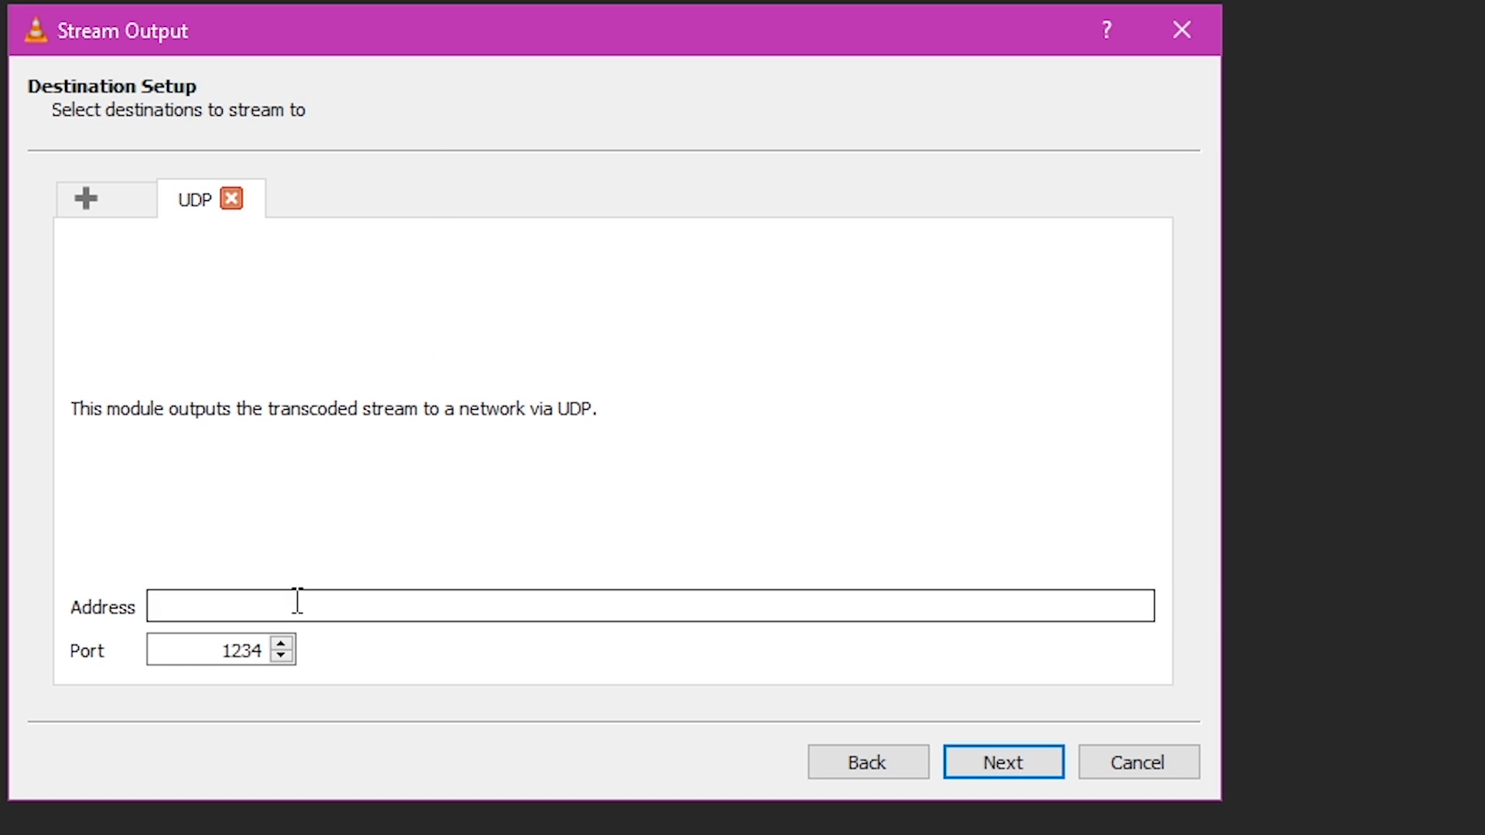
text(1)
text(27)
text(.0.0.0)
text(.1)
- Set the UDP destination address to 127.0.0.1 and the port to 5004
key(BackSpace)
key(BackSpace)
key(BackSpace)
text(1)
key(Tab)
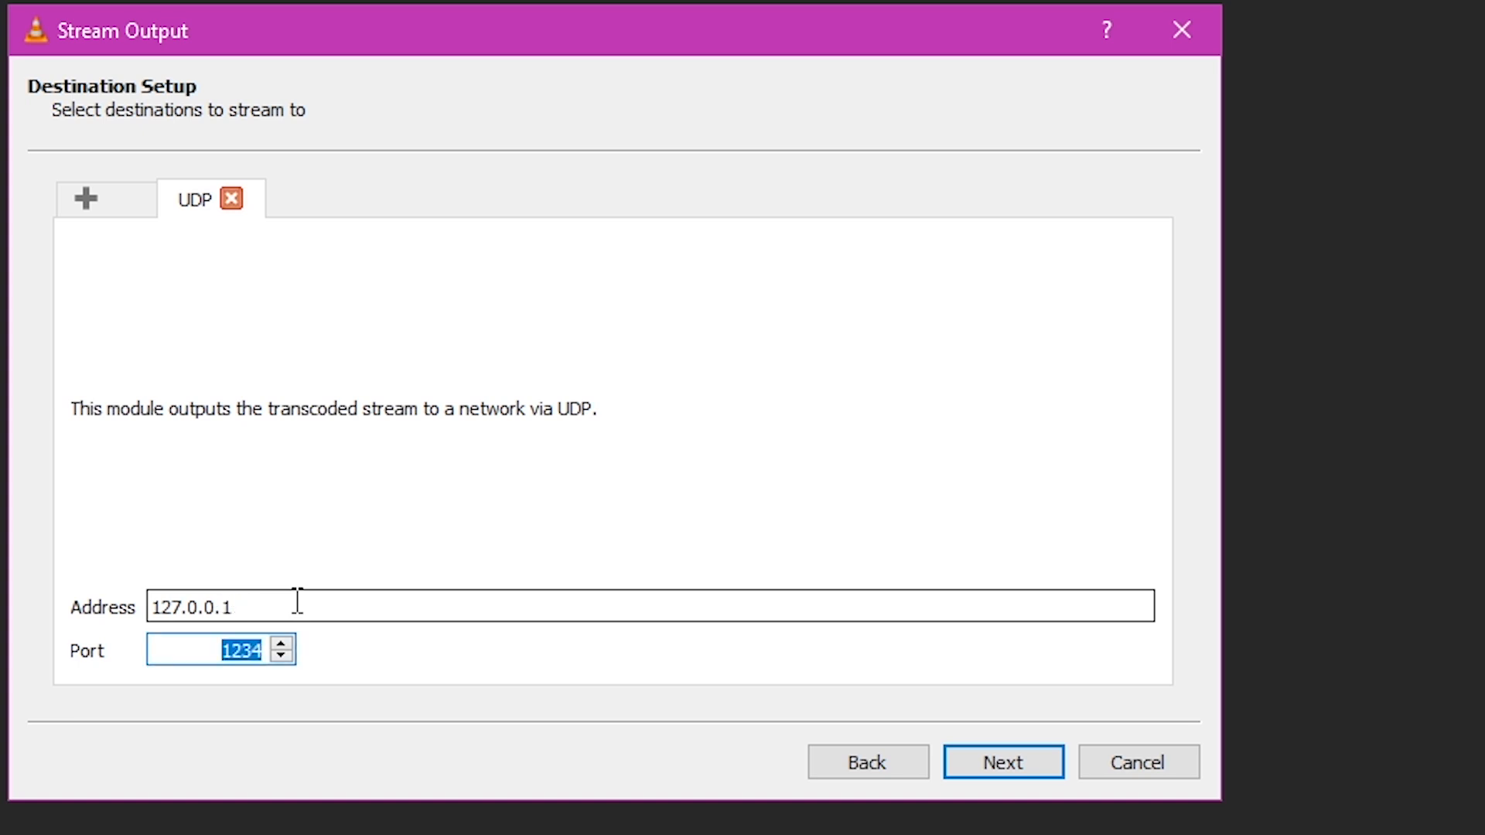
text(5004)
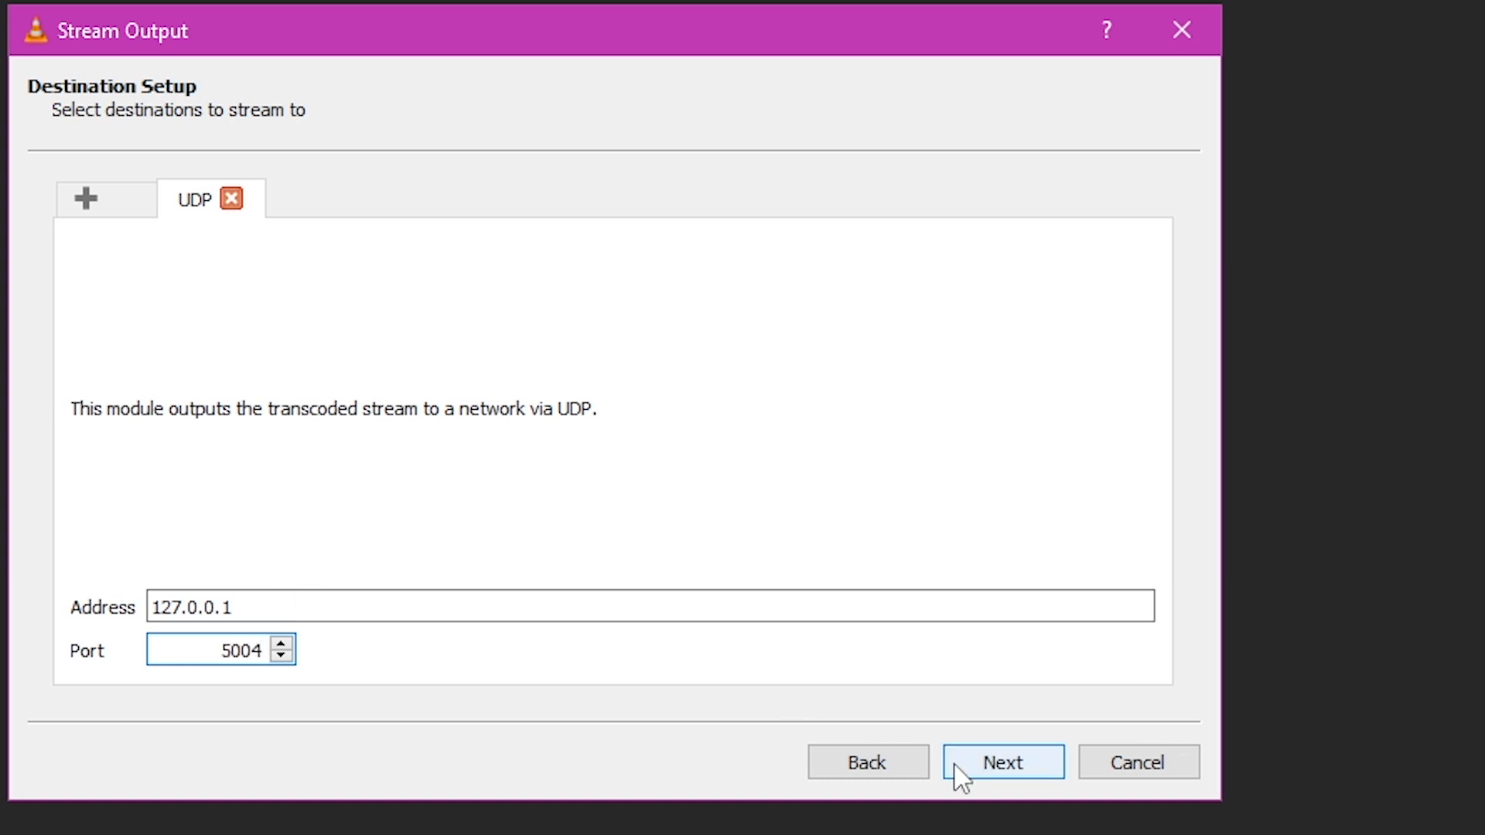
click(1004, 764)
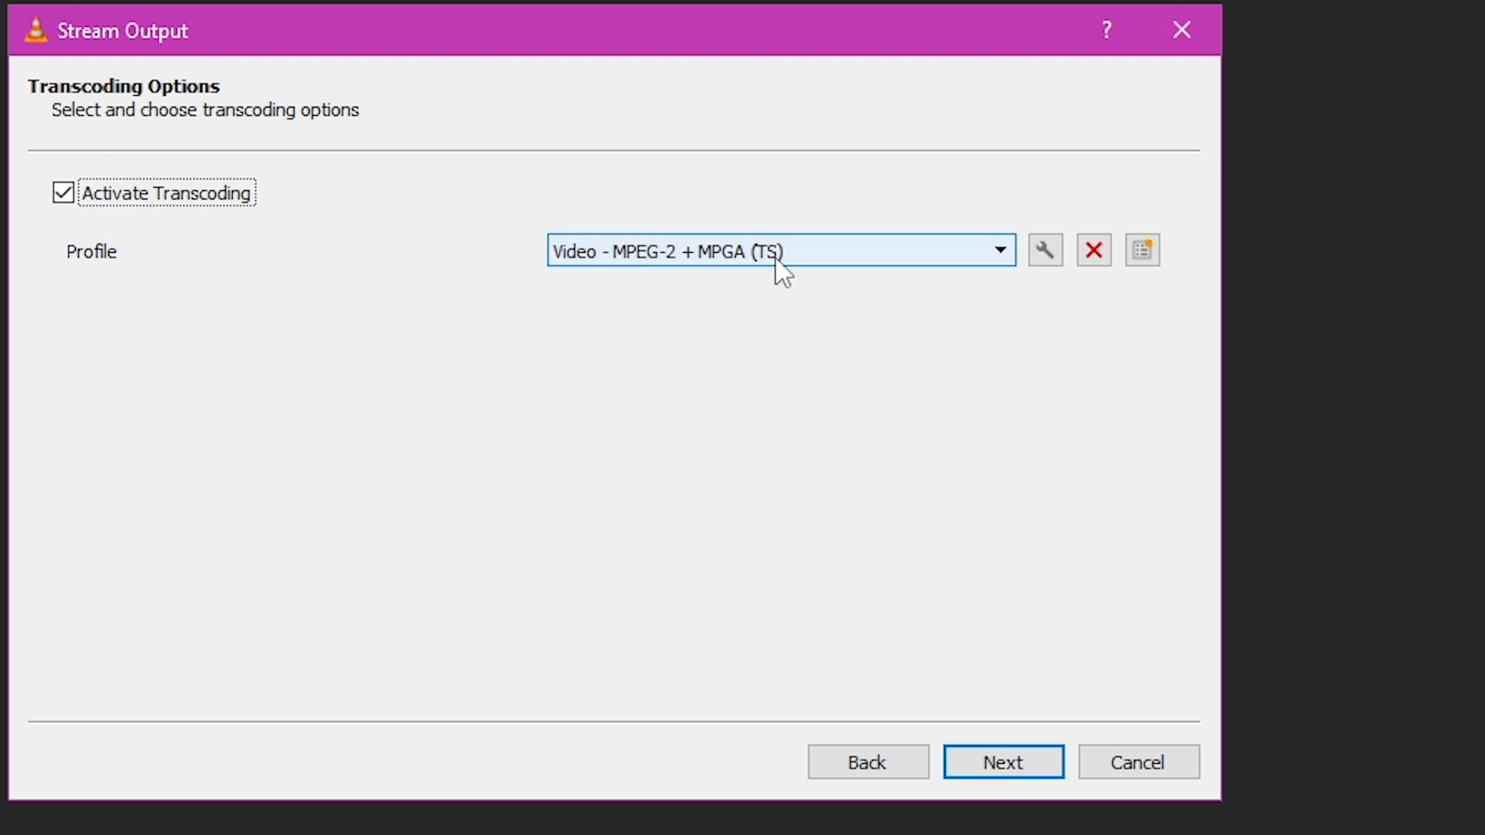
- Choose the Video - MPEG-2 + MPGA (TS) transcoding profile and continue
click(823, 253)
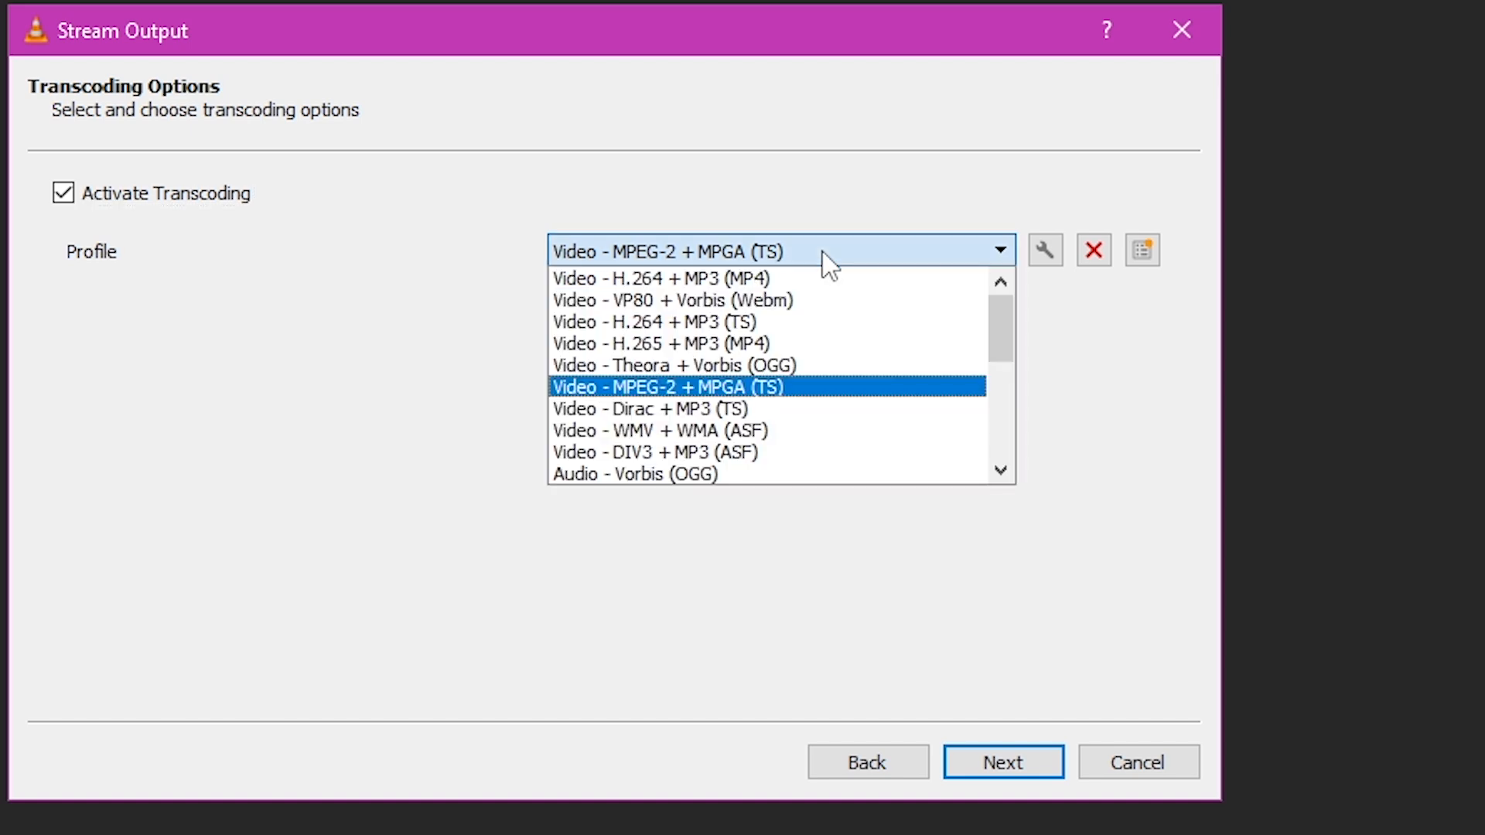
click(834, 387)
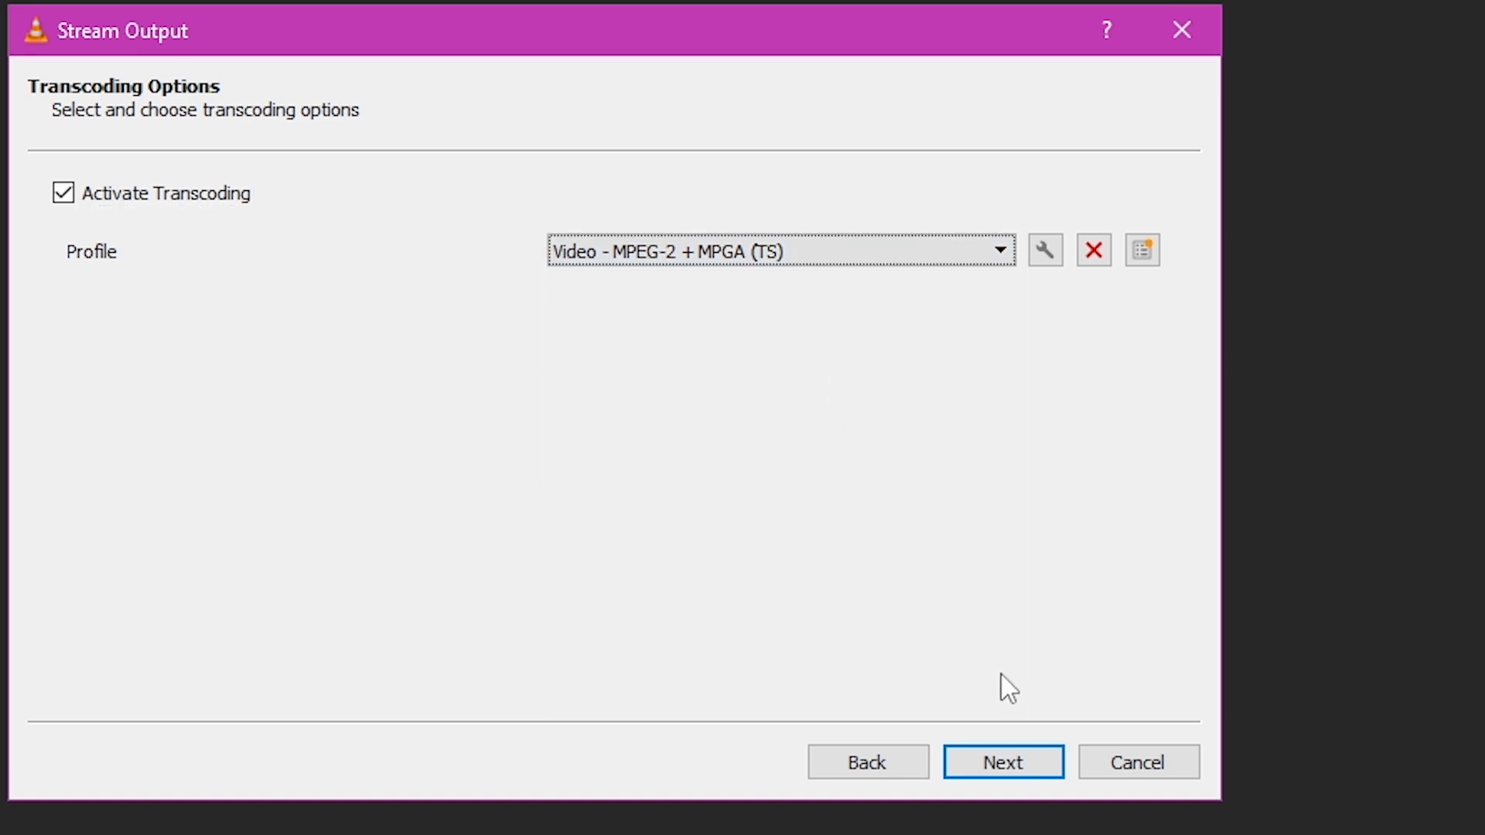
click(978, 769)
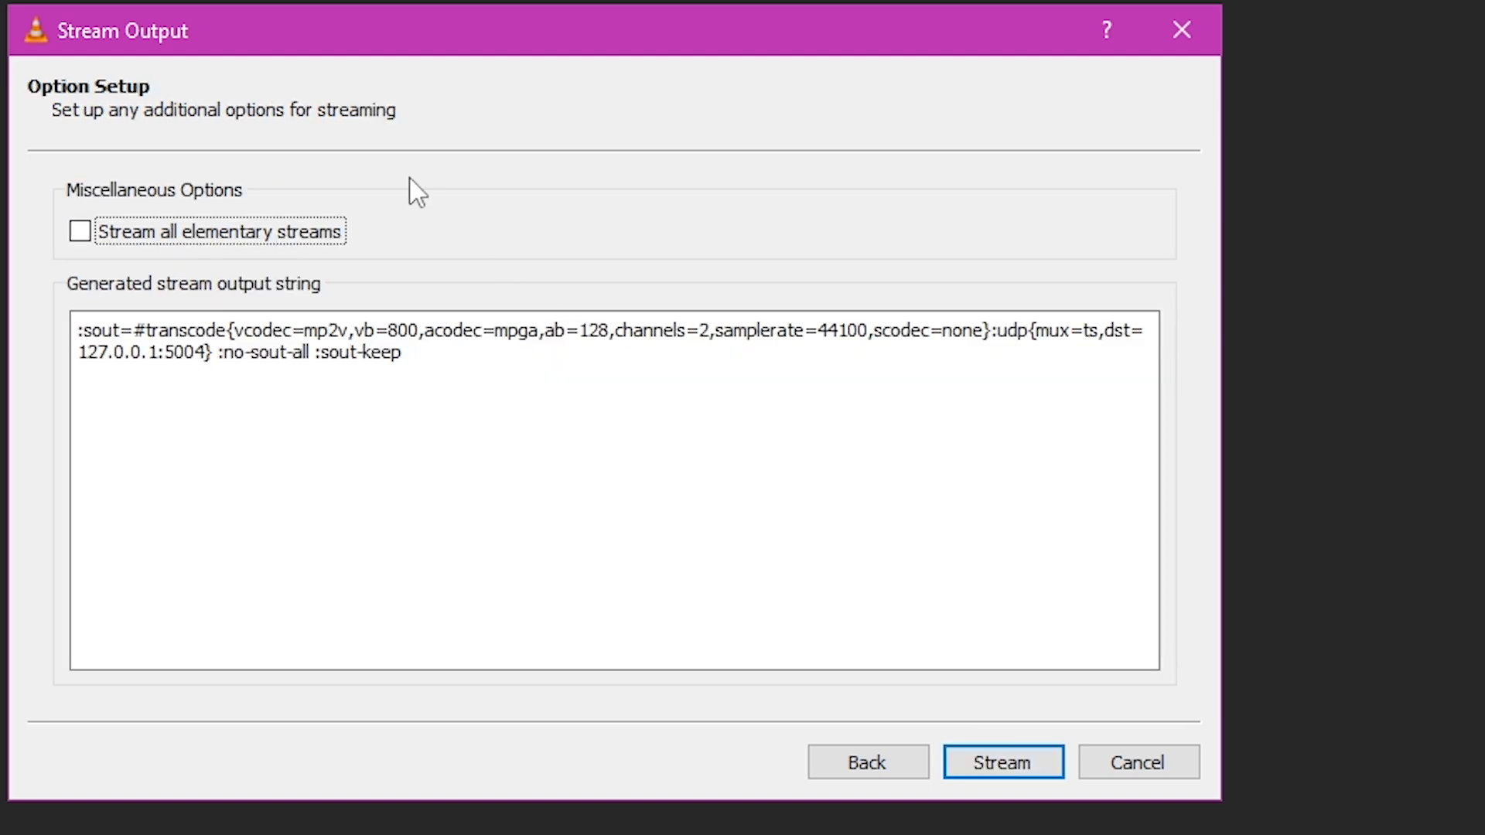
- Enable streaming all elementary streams and start the stream
click(145, 246)
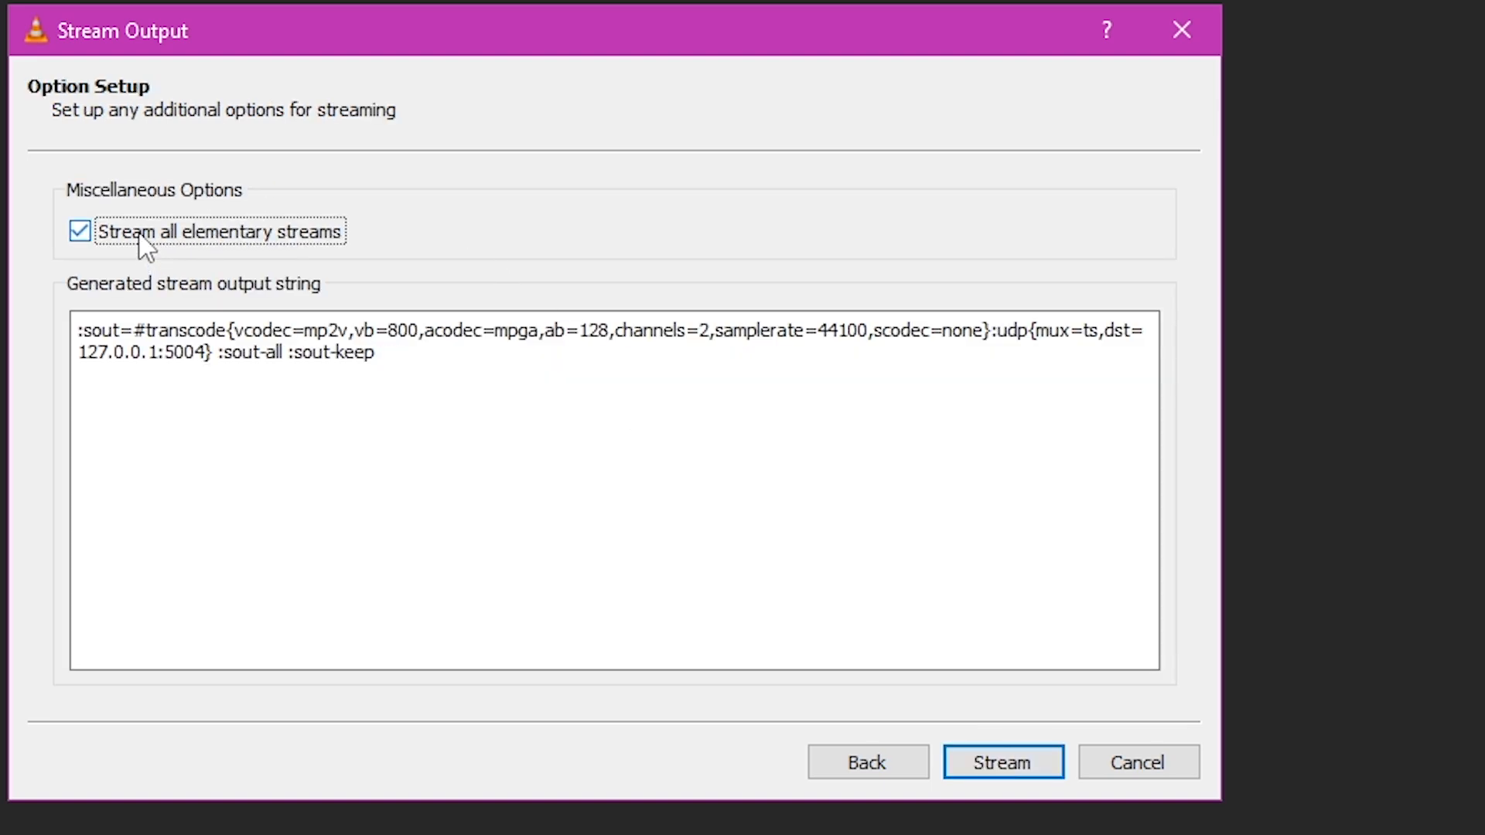
click(1044, 769)
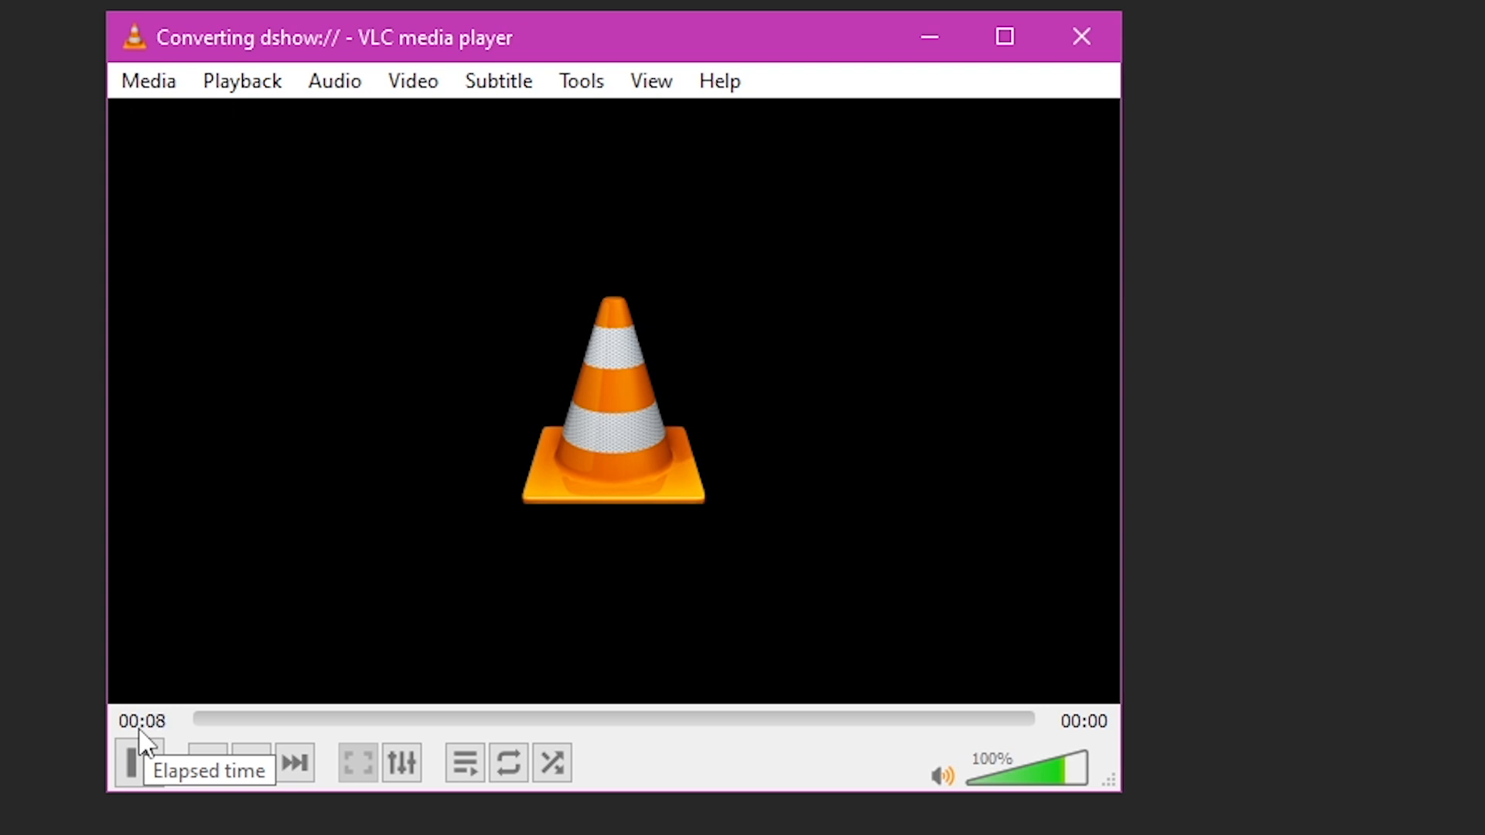
- Switch to SDRangel and start the HackRF transmitter device
click(936, 35)
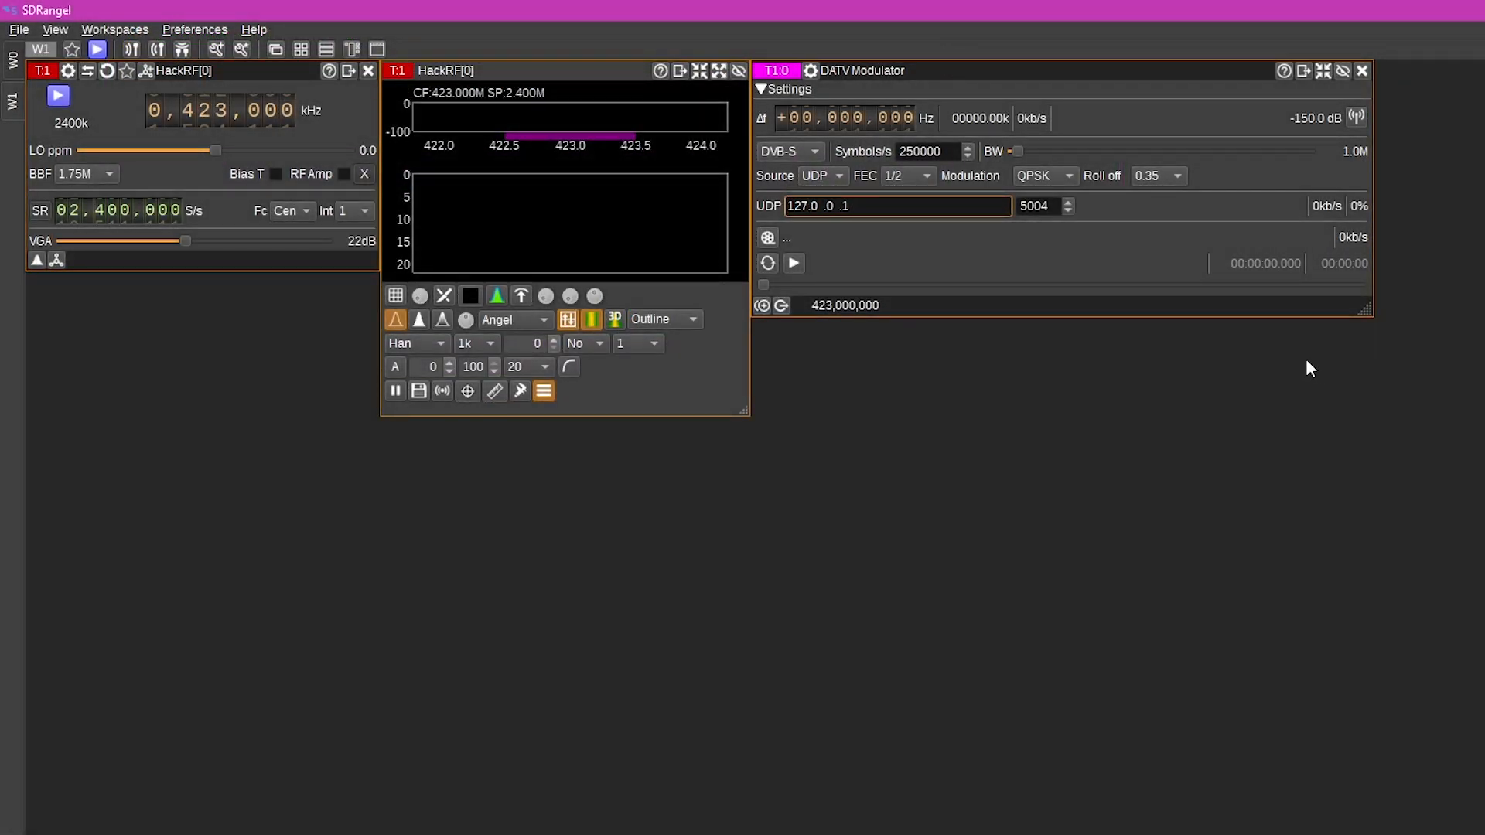
click(59, 98)
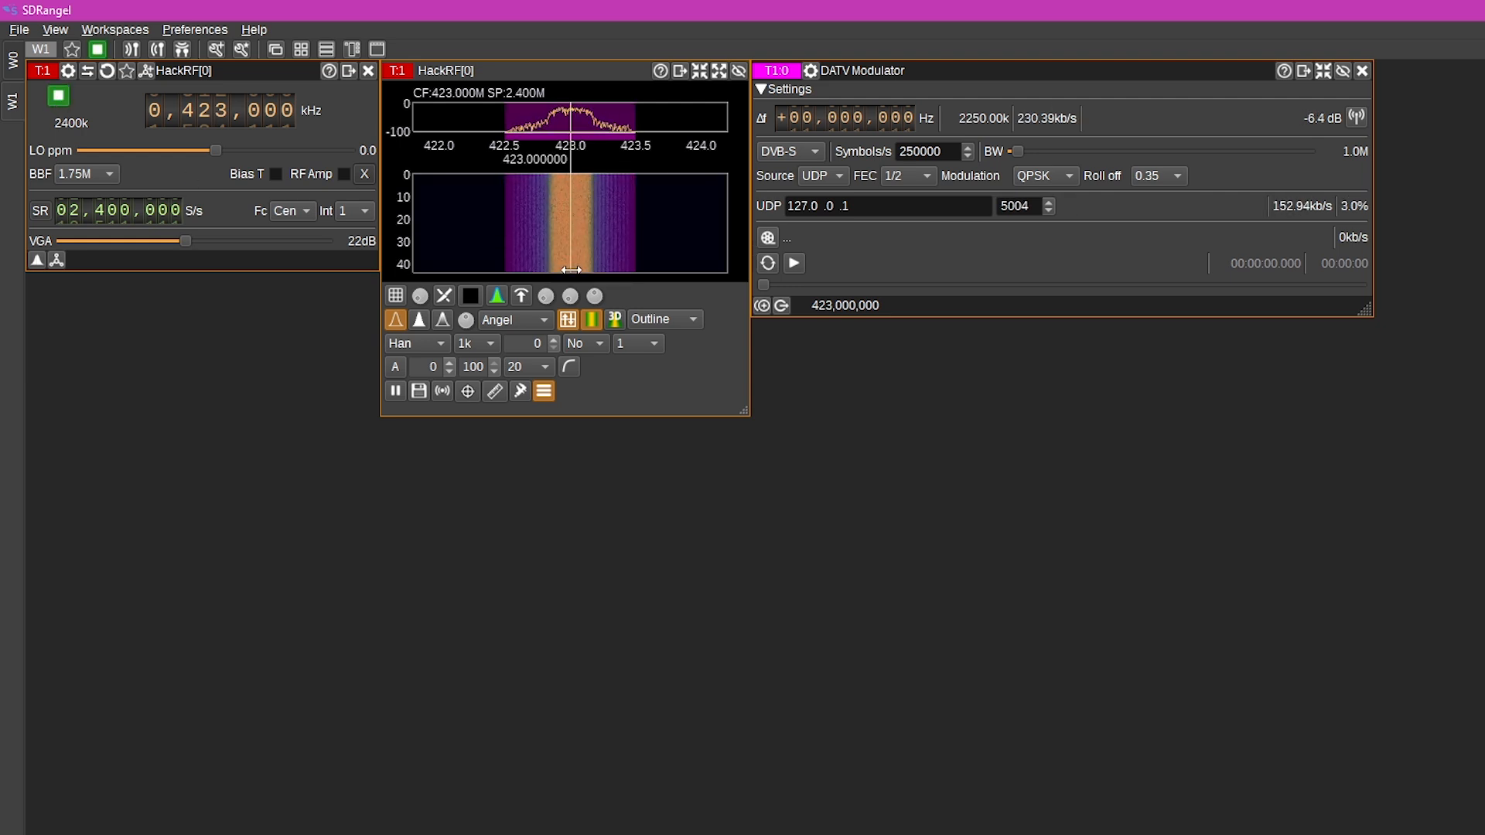
click(576, 321)
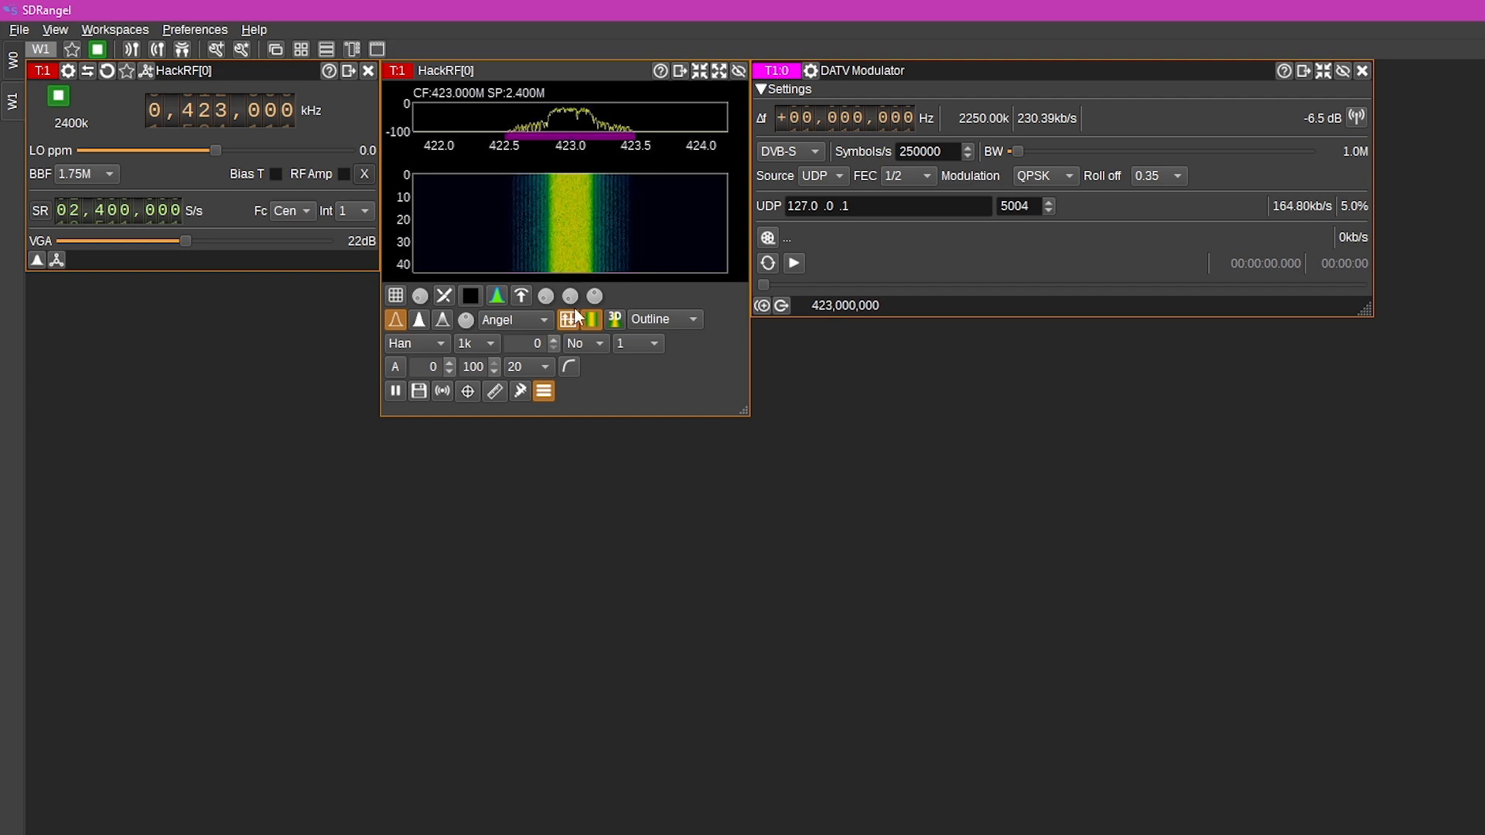
- Open the receiver workspace and check the DATV demodulator's decoded video and DATV settings views
click(13, 60)
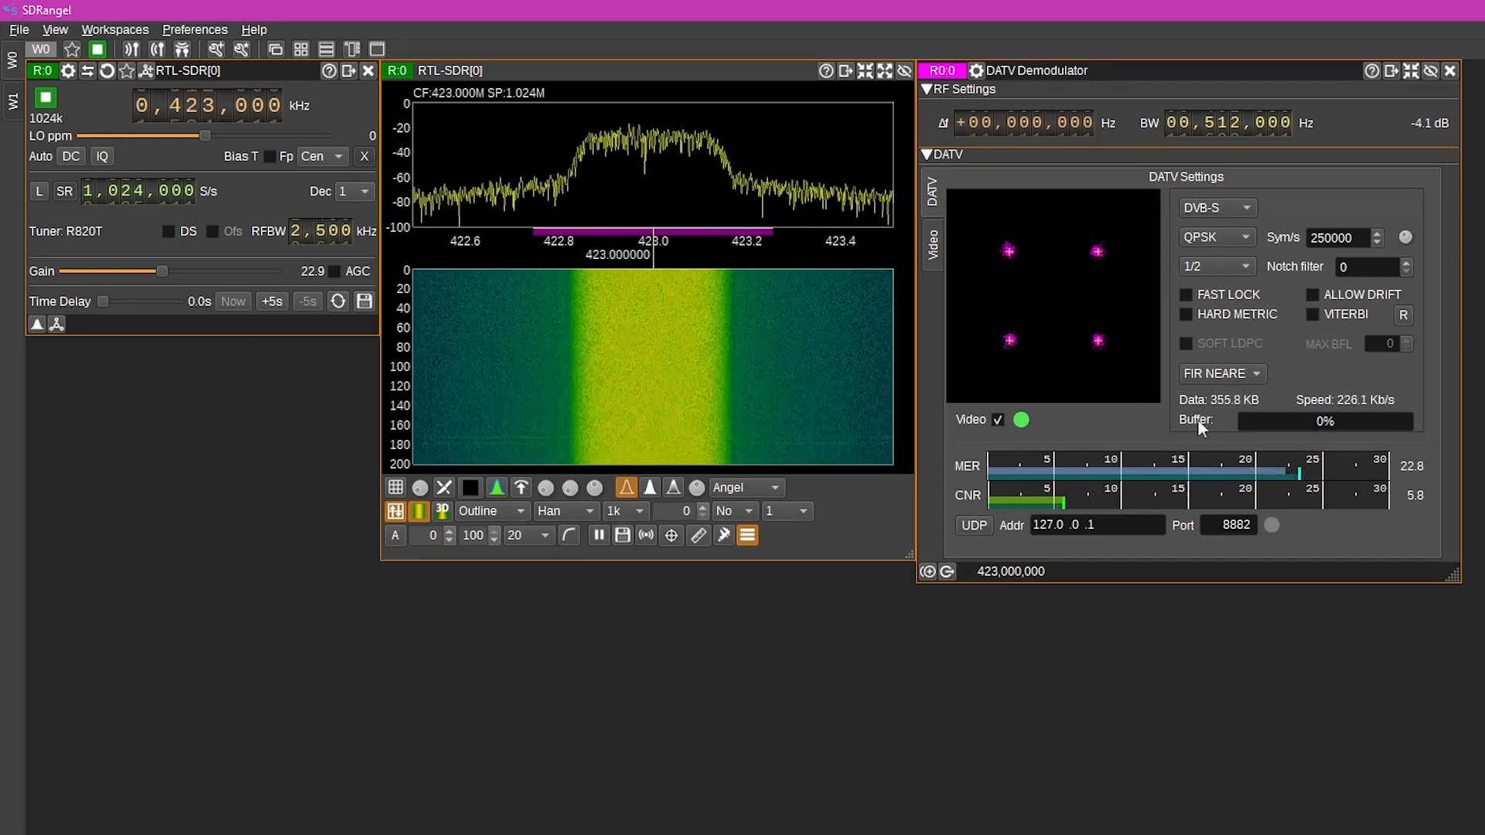
click(933, 246)
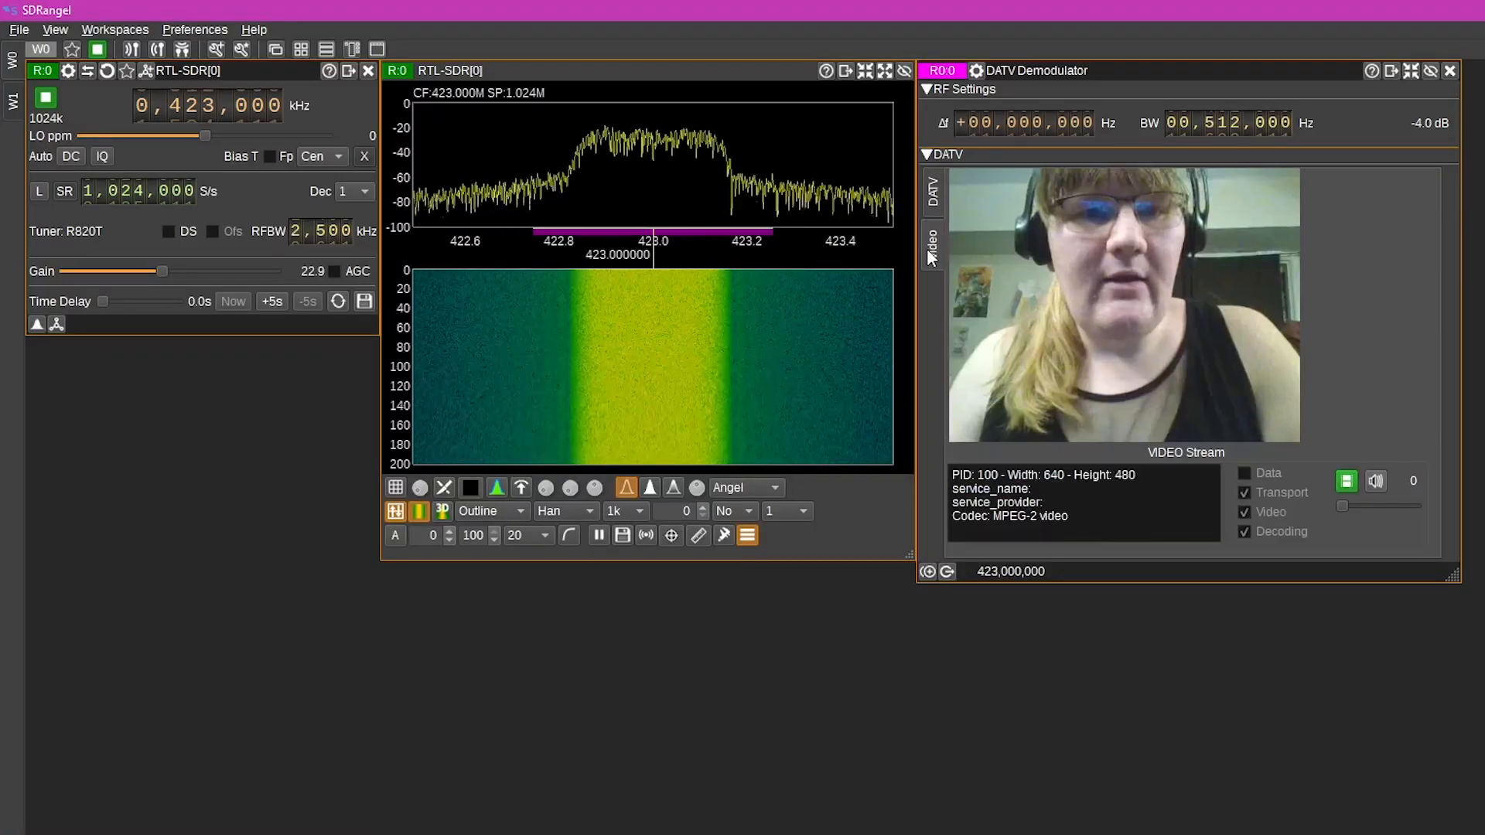
click(933, 198)
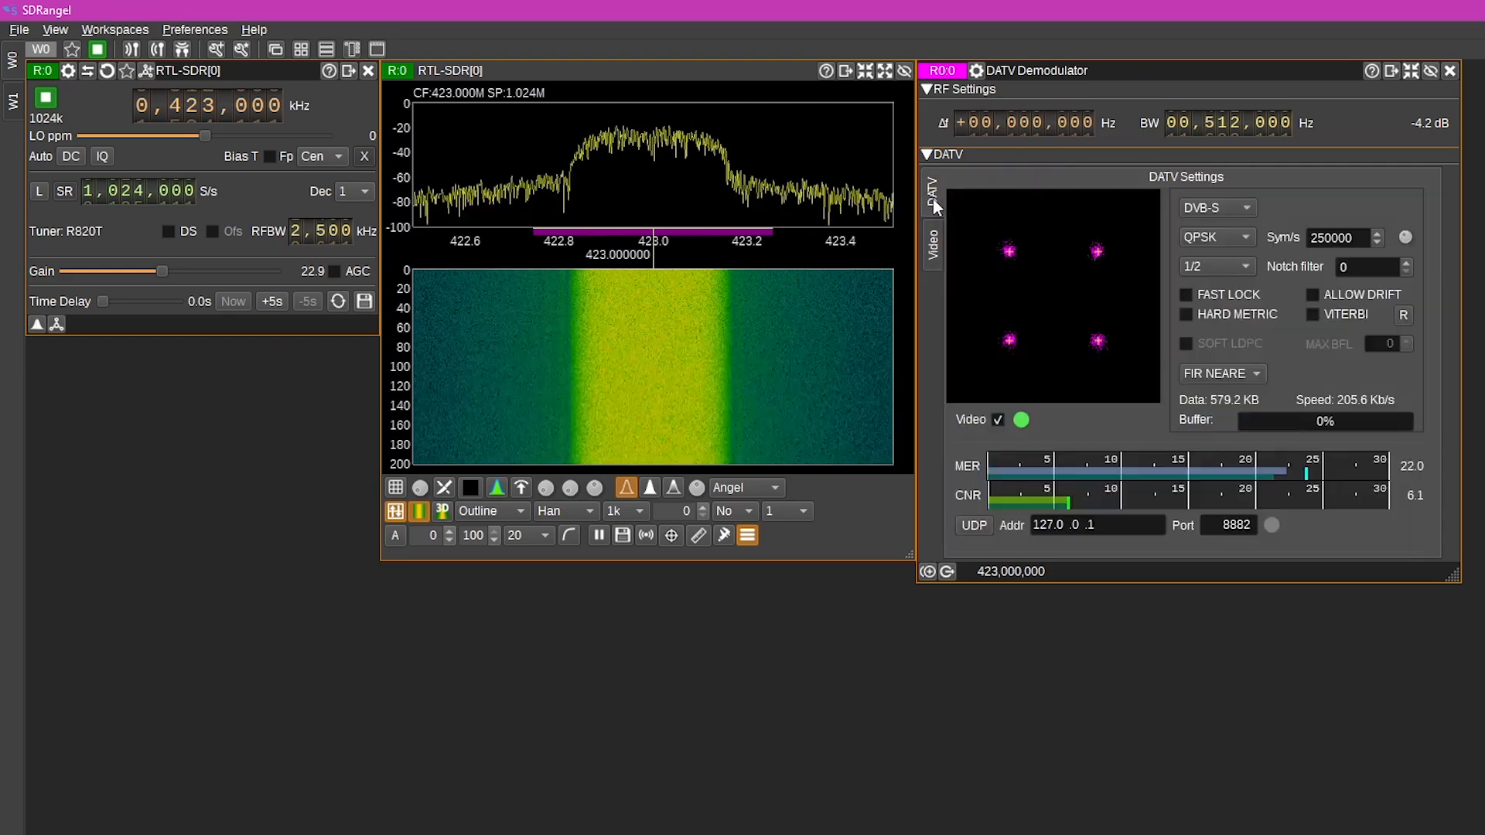